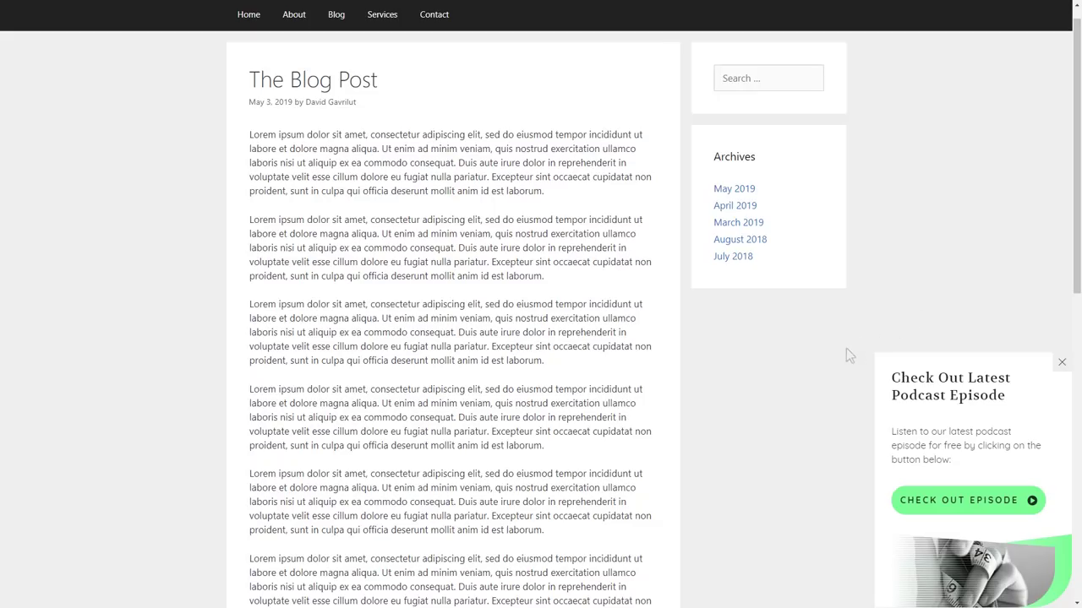
left_click(929, 505)
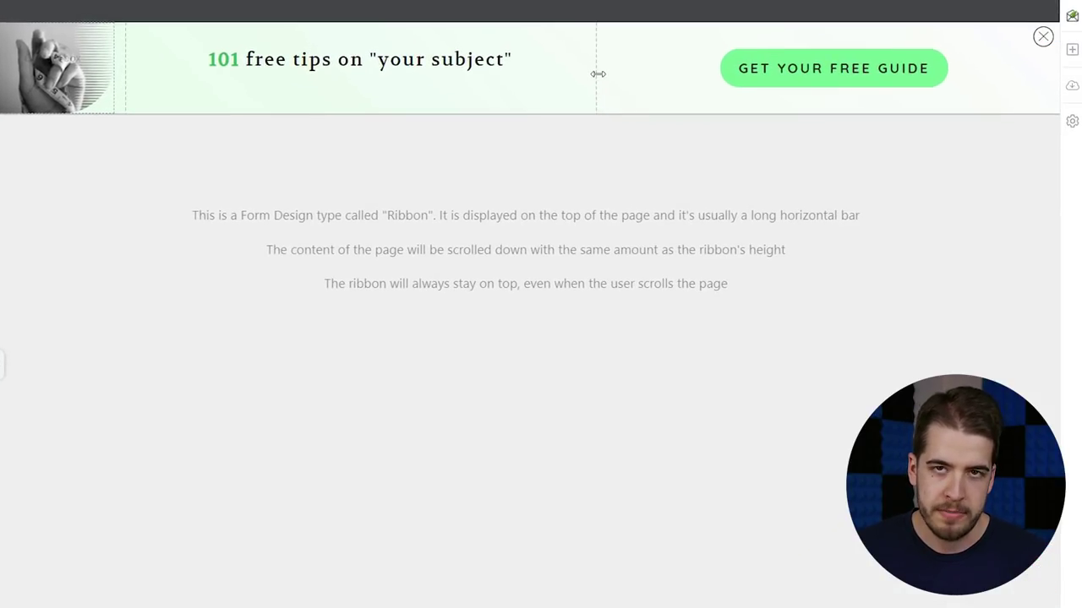
- Narrow the ribbon's headline column to about half its width and delete the "GET YOUR FREE GUIDE" button
left_click_drag(590, 74, 405, 76)
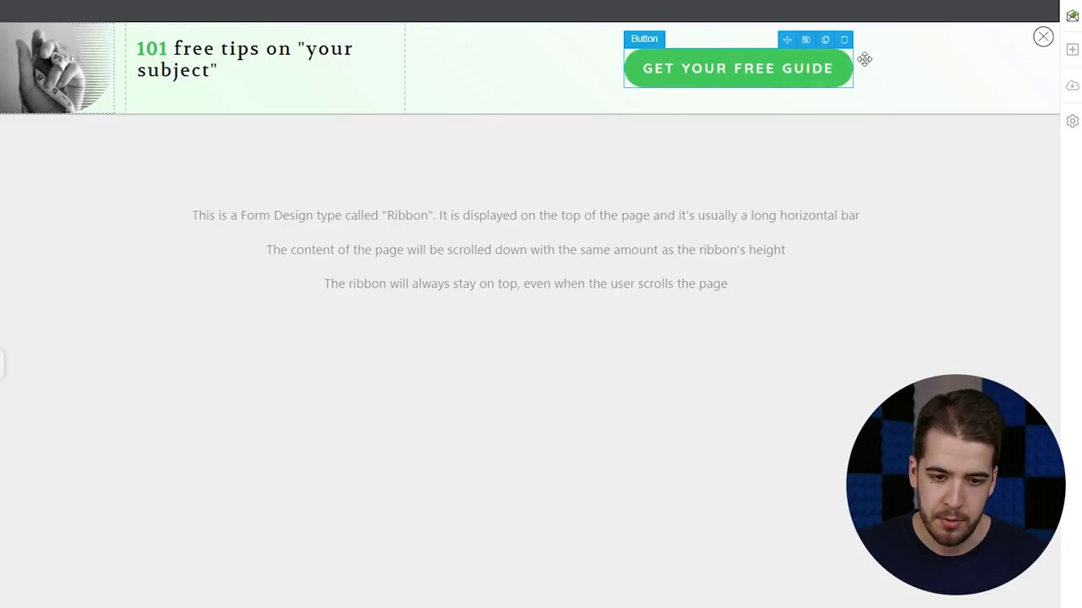
left_click(844, 39)
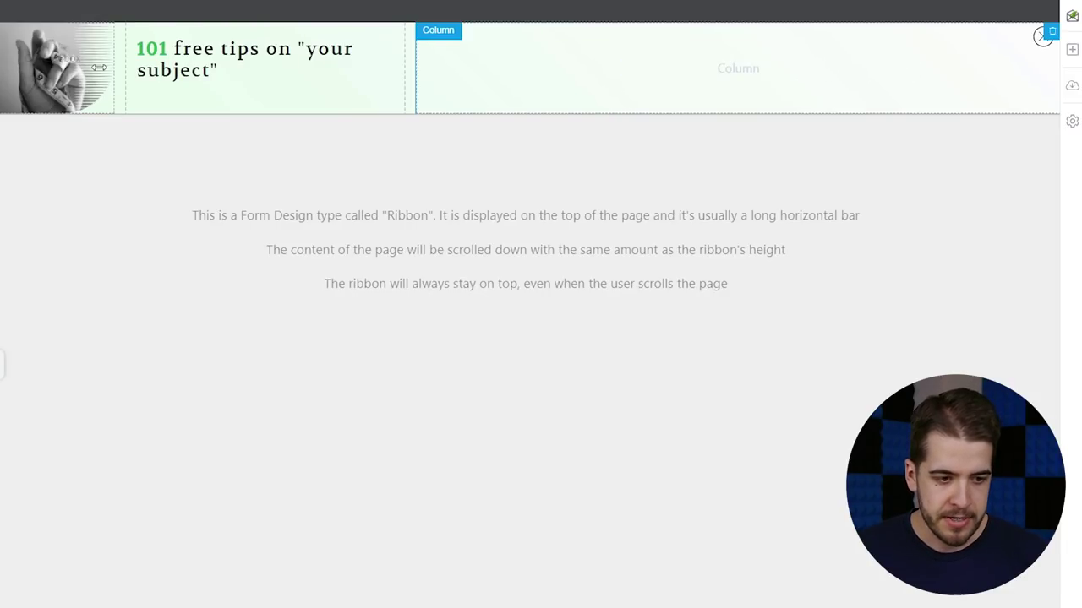
- Replace the ribbon's headline text with "Check Out Our Latest Podcast Episode"
left_click(241, 73)
left_click_drag(172, 49, 118, 44)
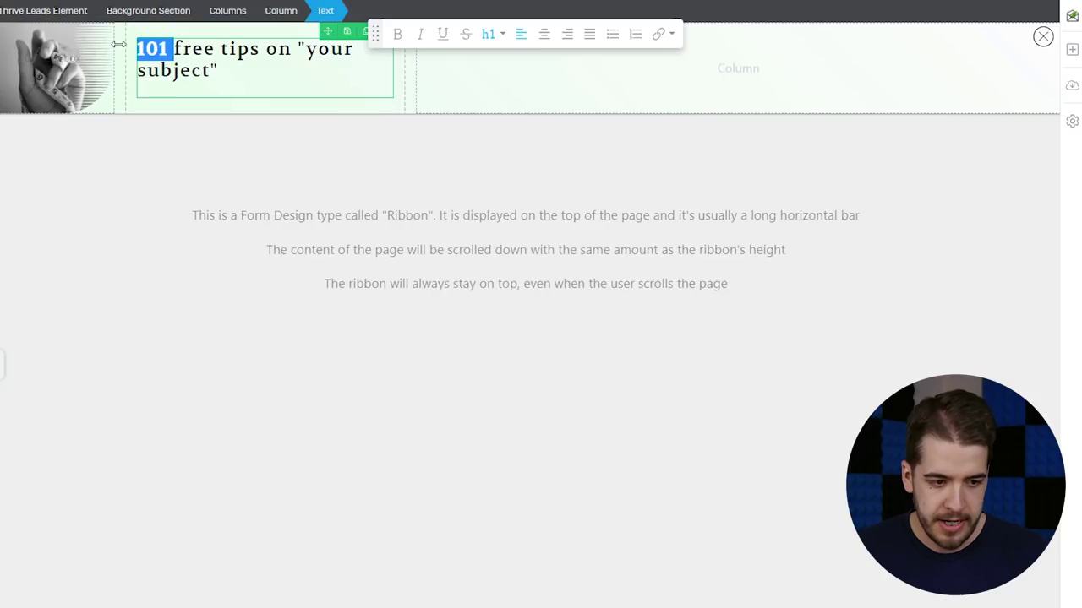
key("BackSpace")
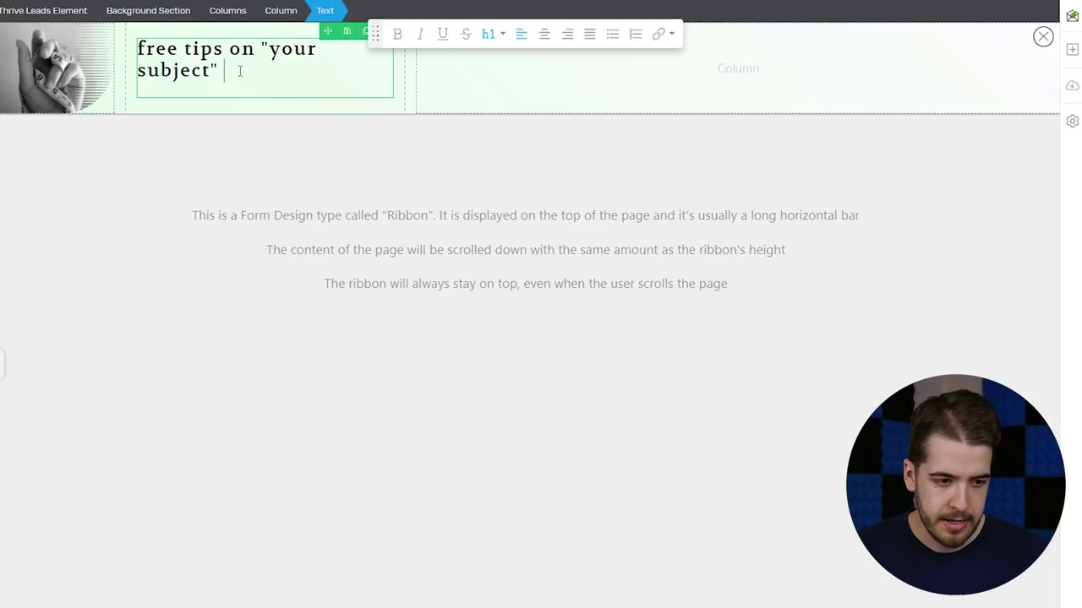
type("Check")
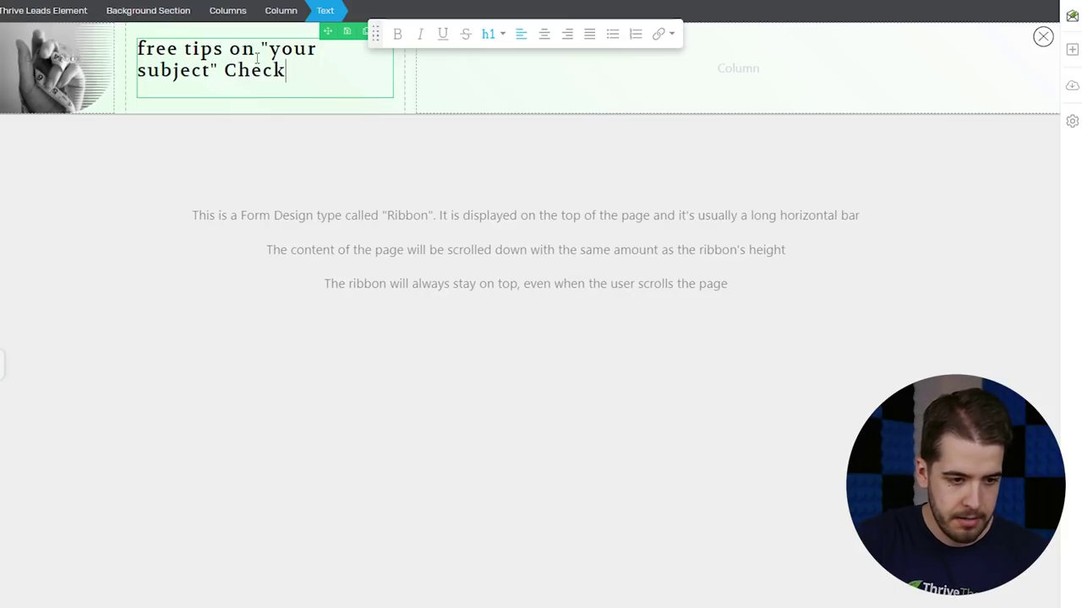
left_click_drag(224, 71, 137, 49)
key("BackSpace")
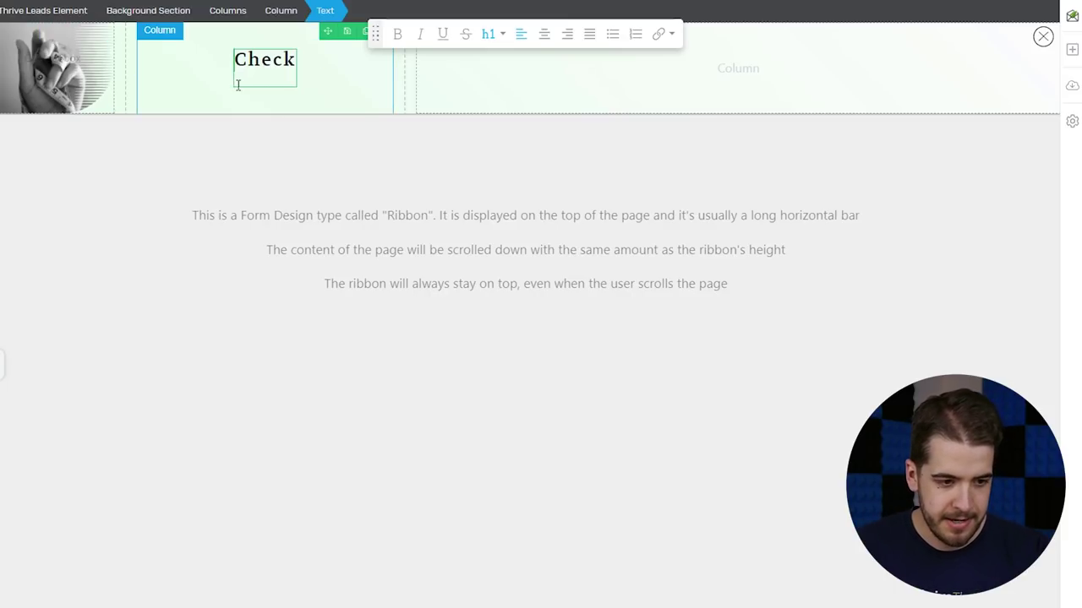
type("Out Our ")
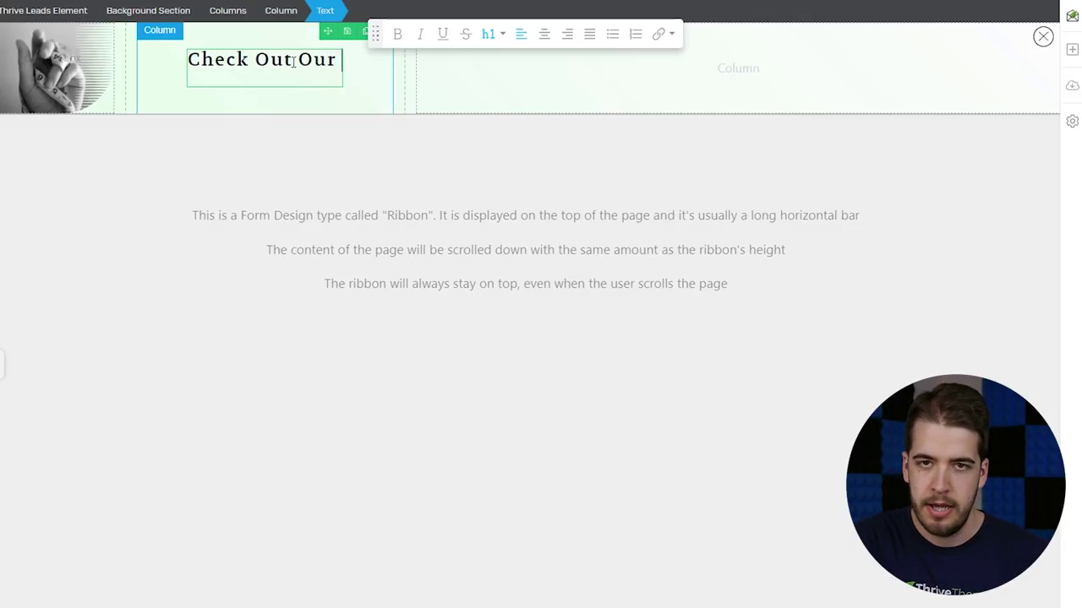
type("Latest Pod")
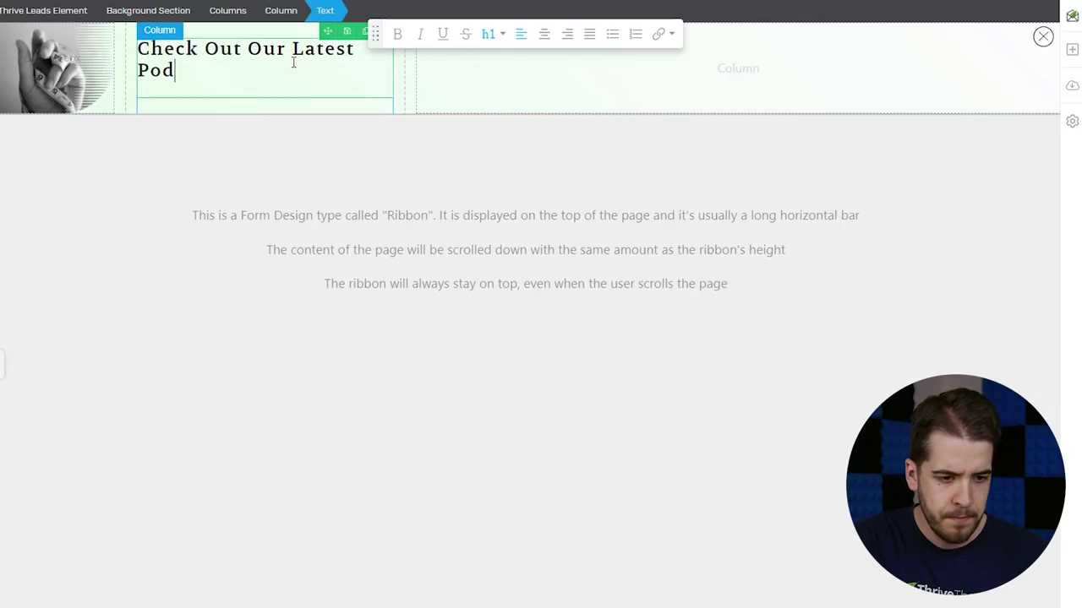
type("cast Episode")
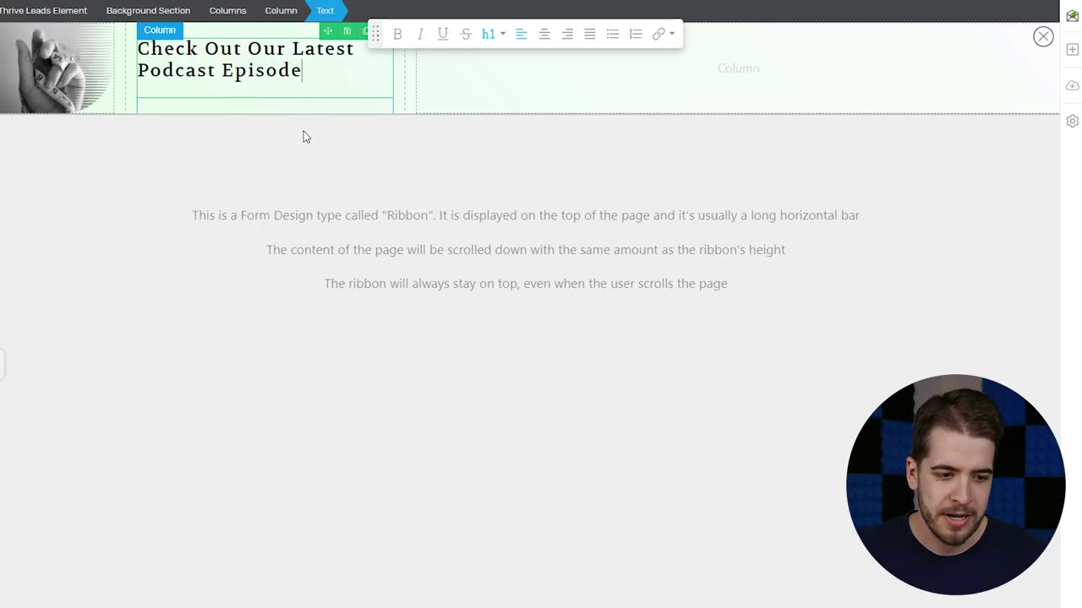
- Duplicate the headline and replace the copy's text with the guest's full name followed by "- The Power of Something"
left_click(366, 31)
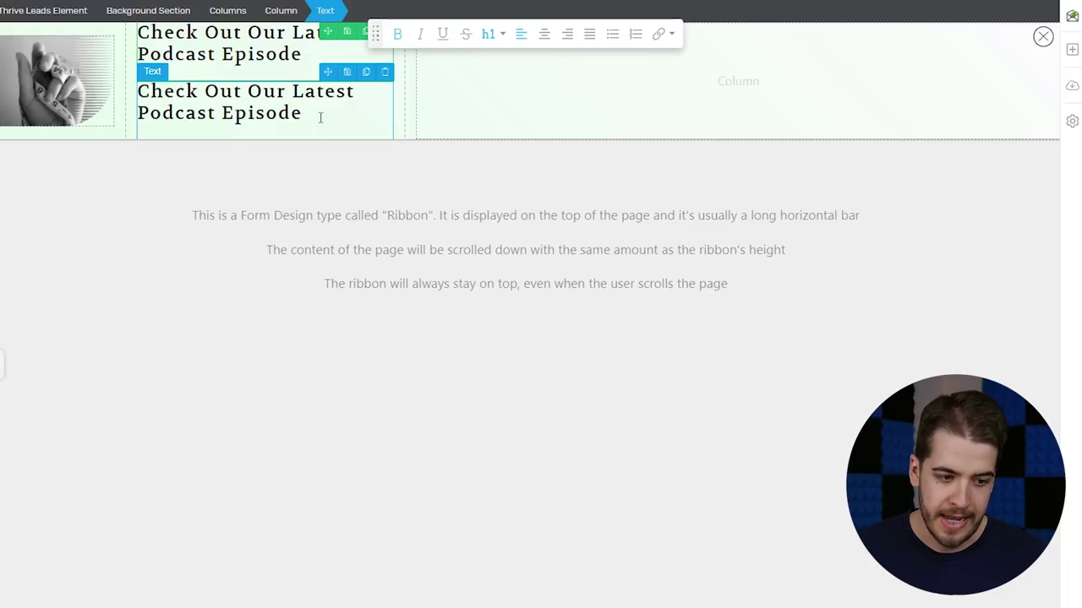
left_click_drag(305, 116, 142, 91)
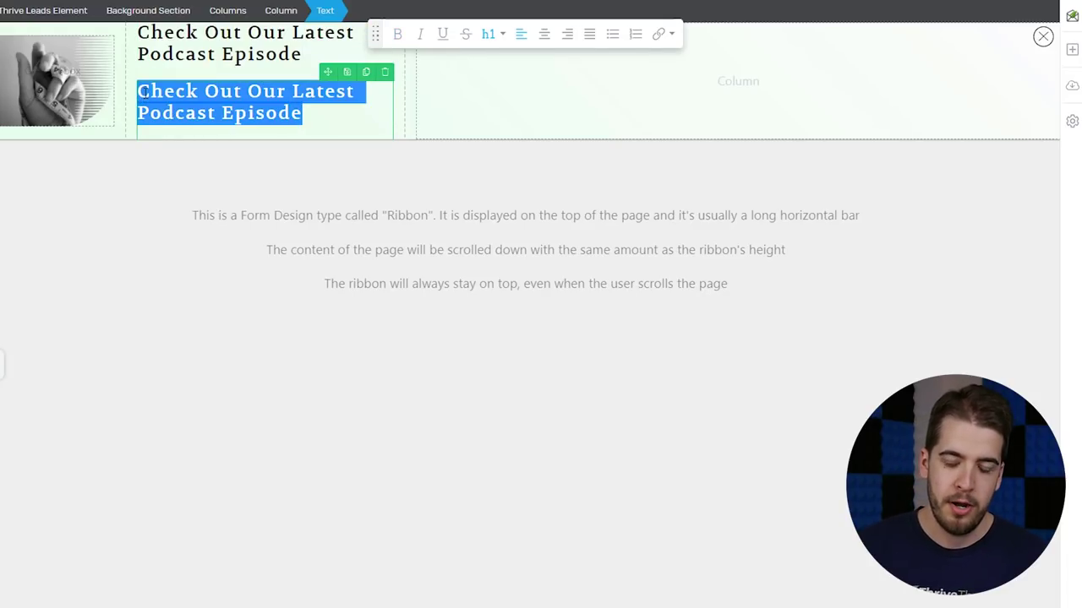
key("BackSpace")
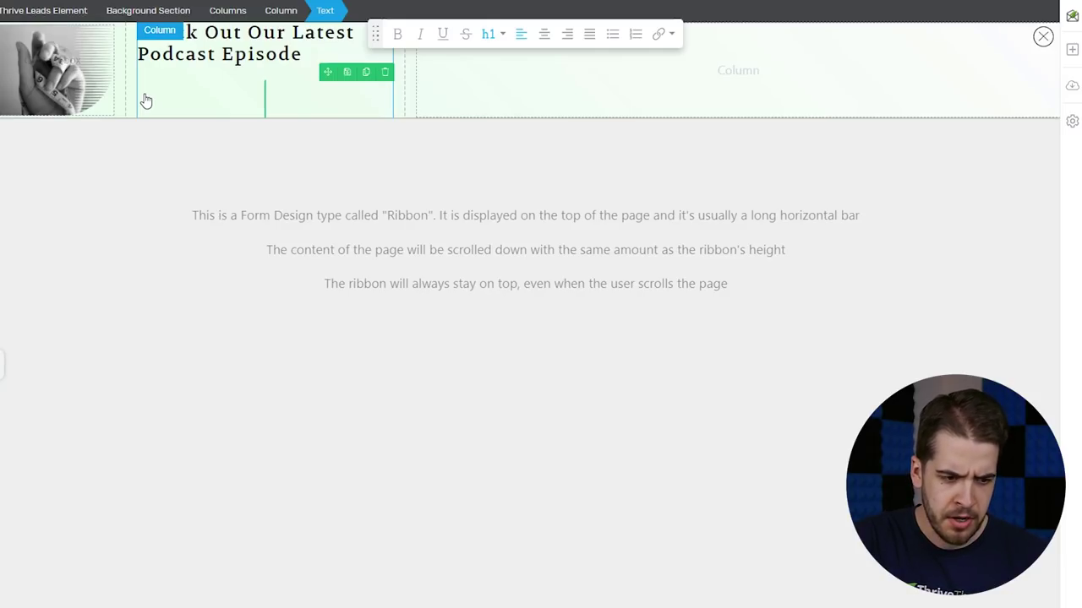
type("John O")
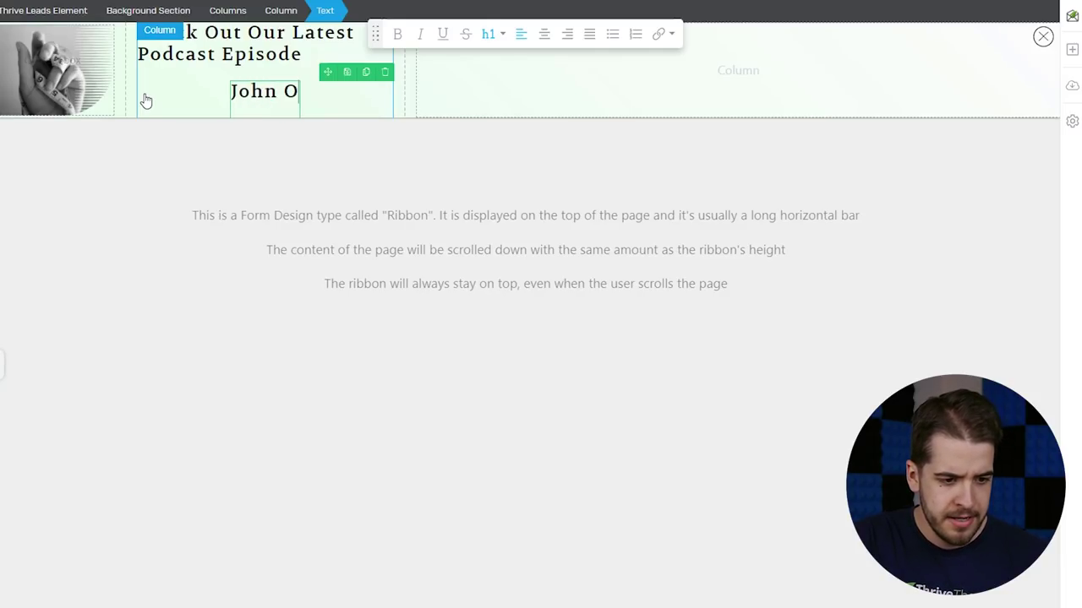
key("BackSpace")
type("Doe - ")
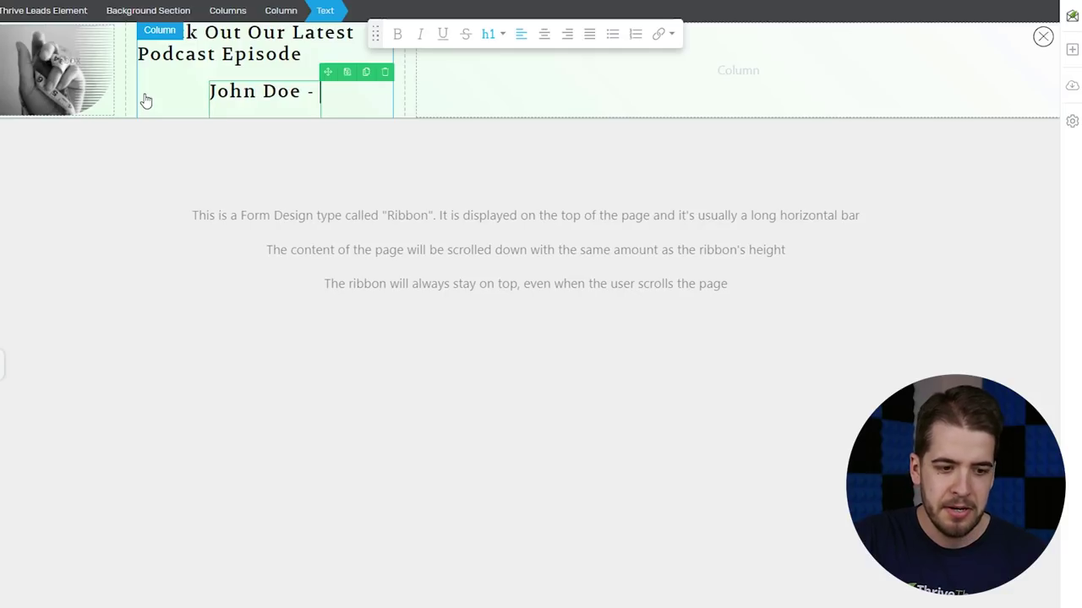
type("Thge")
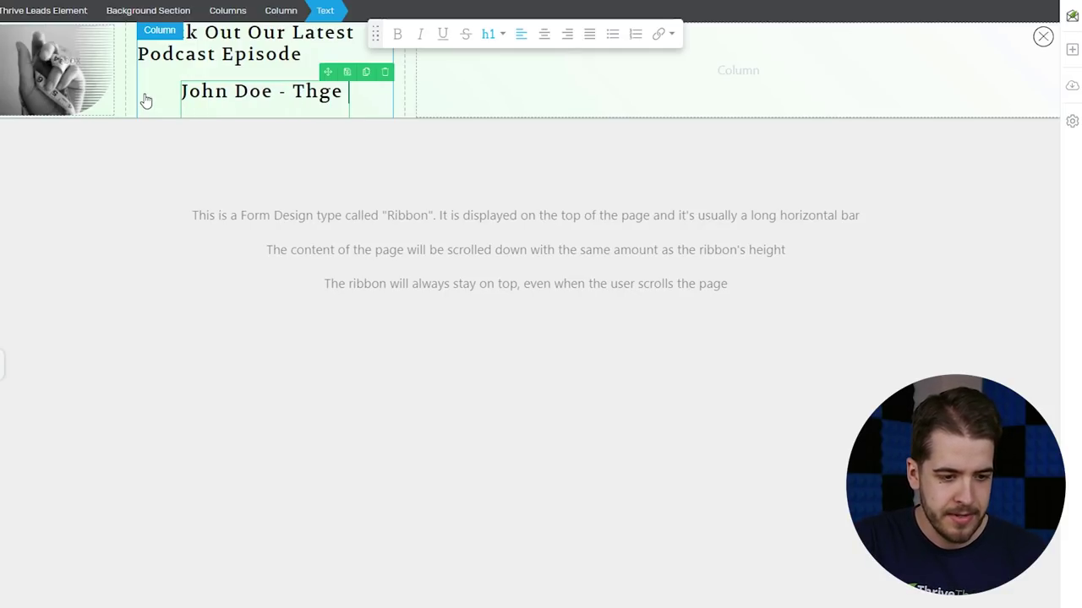
key("BackSpace")
key("BackSpace")
type("e Power of ")
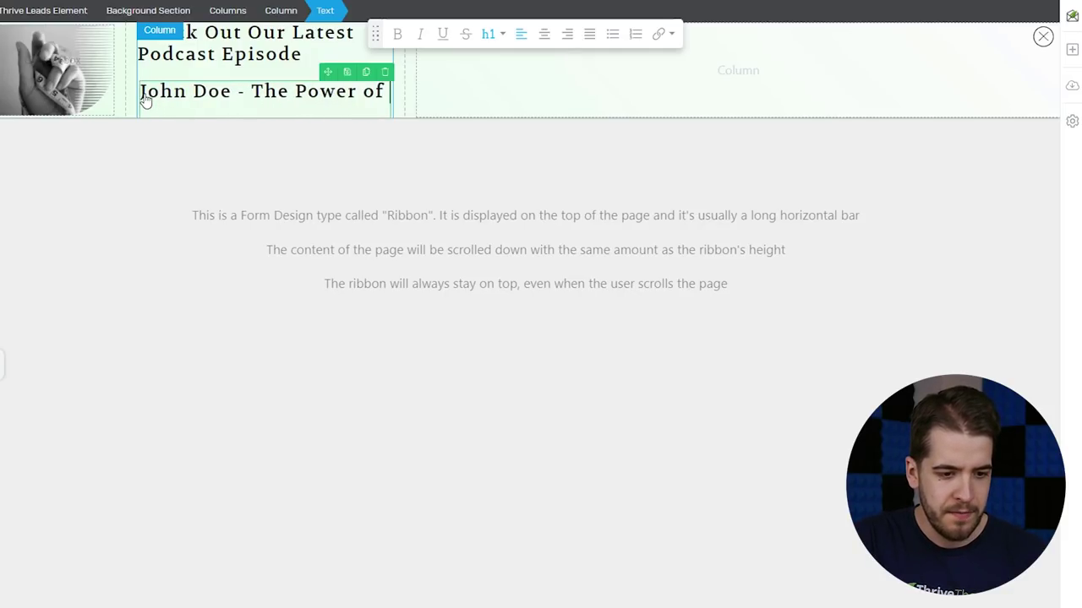
type("Someting")
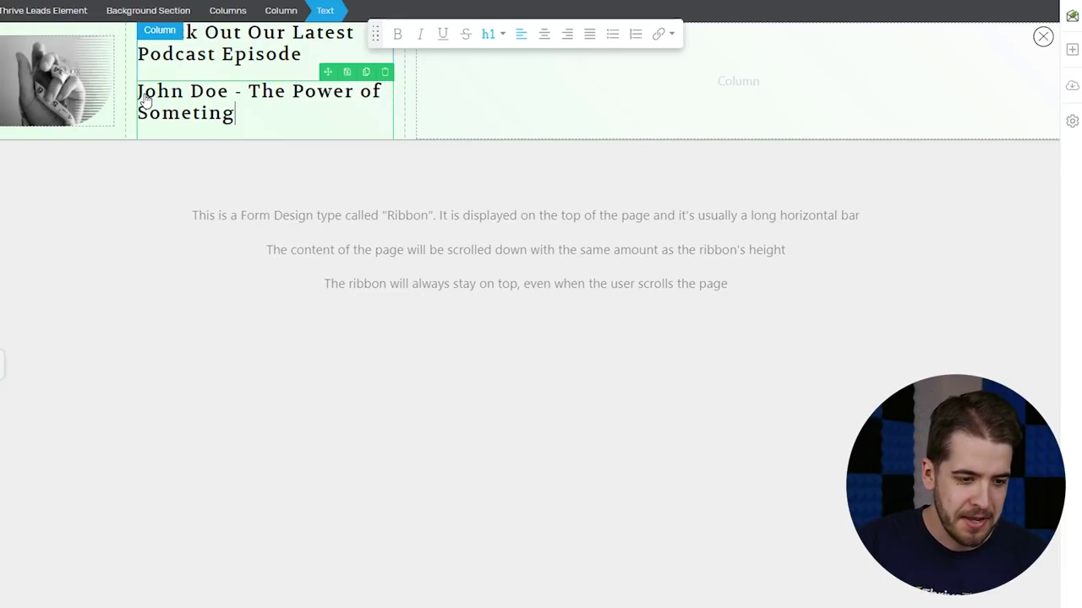
key("BackSpace")
key("BackSpace")
key("BackSpace")
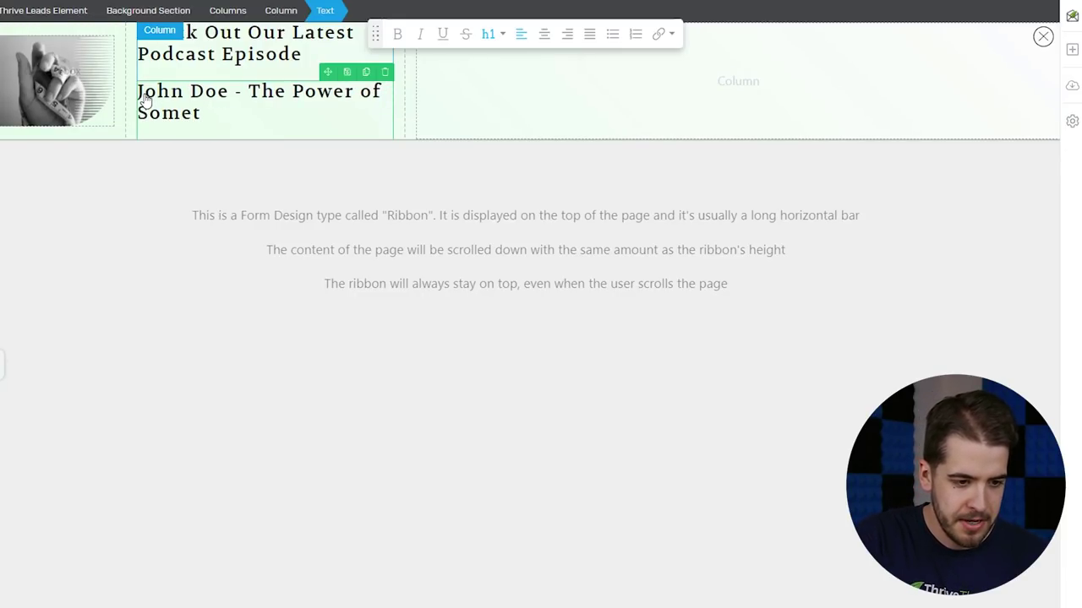
type("hing")
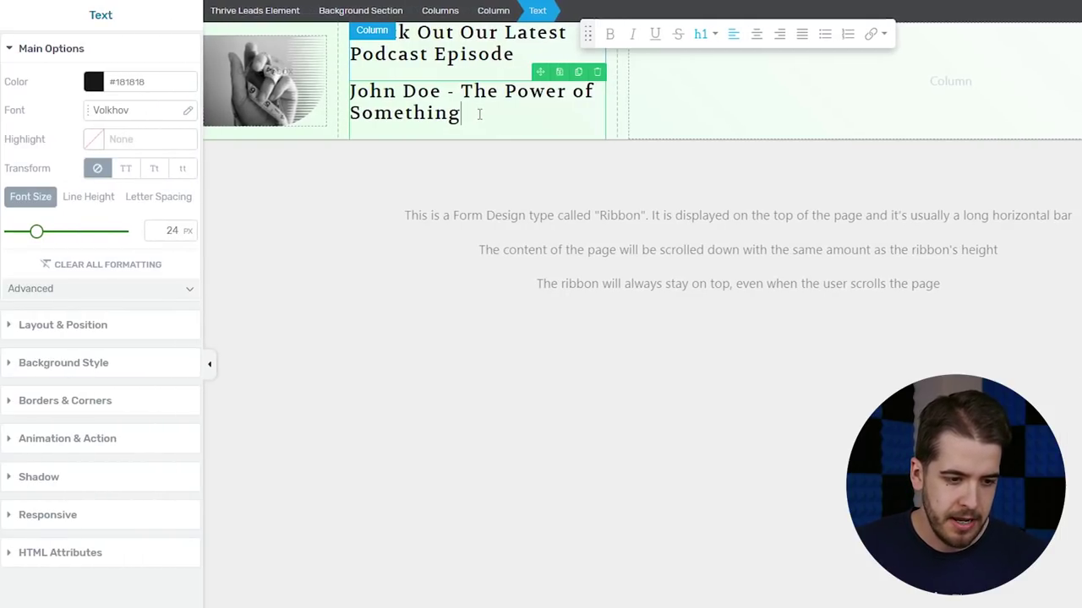
- Set the episode title line's font size to 15 px and align the text element to the left
left_click_drag(38, 232, 26, 233)
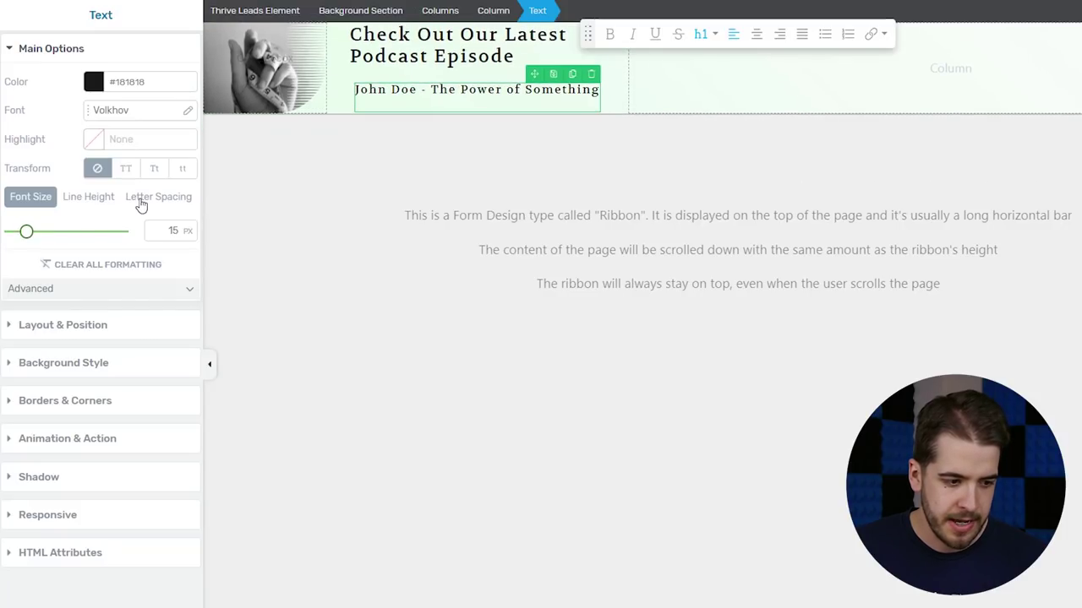
left_click(97, 326)
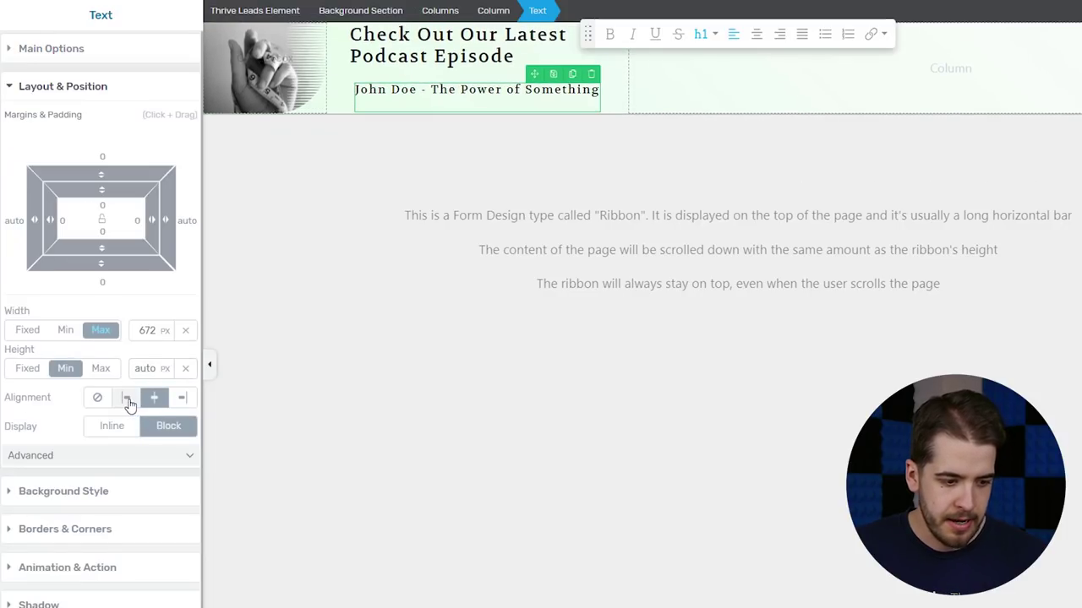
left_click(127, 399)
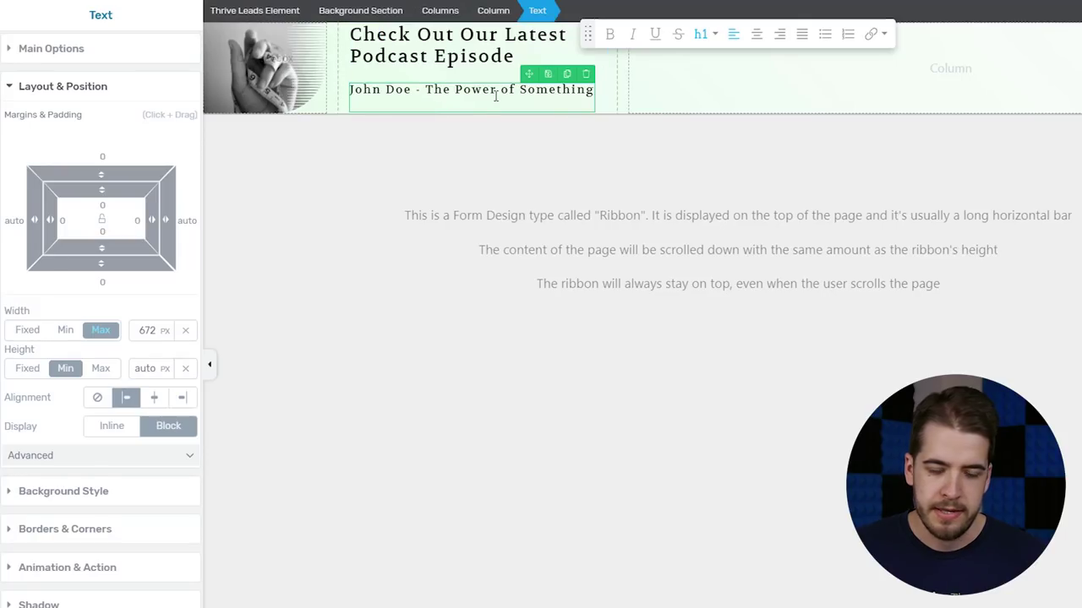
- Italicize "The Power of Something" in the episode title line and deselect the text element
left_click_drag(426, 90, 605, 89)
key("ctrl+i")
left_click(392, 171)
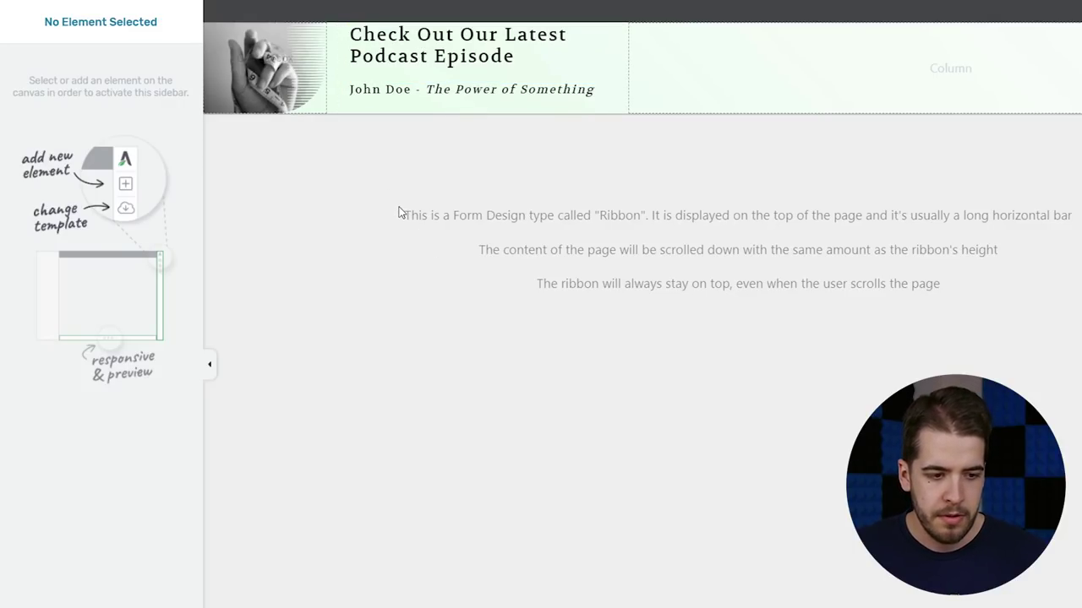
- Set the headline's top margin to 15 px and the hand image content box's top margin to -11 px
left_click(399, 57)
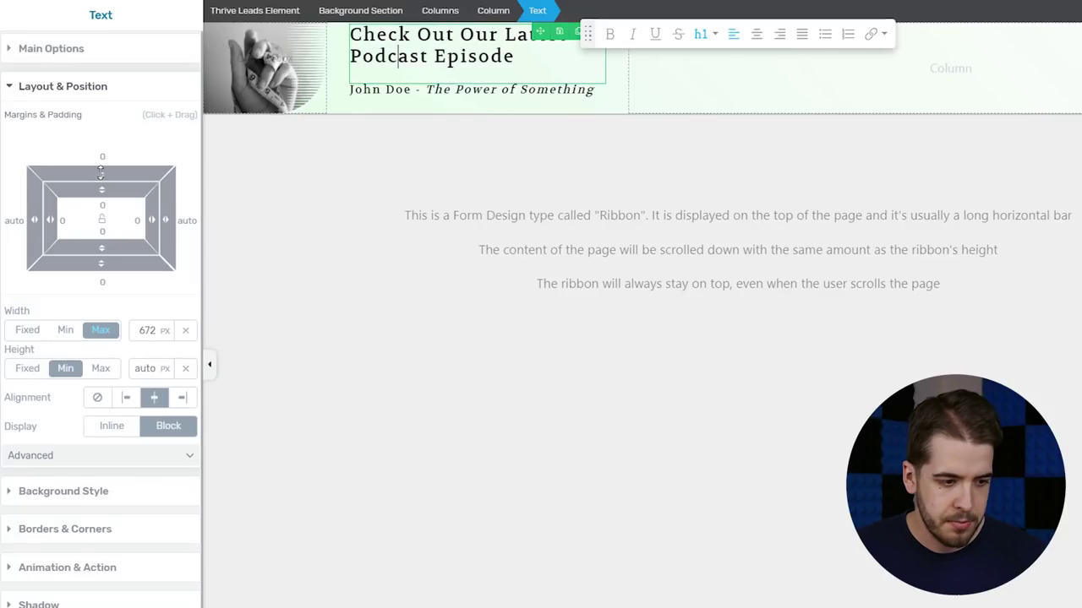
mouse_move(101, 173)
left_mouse_down()
mouse_move(115, 145)
mouse_move(103, 164)
left_mouse_up()
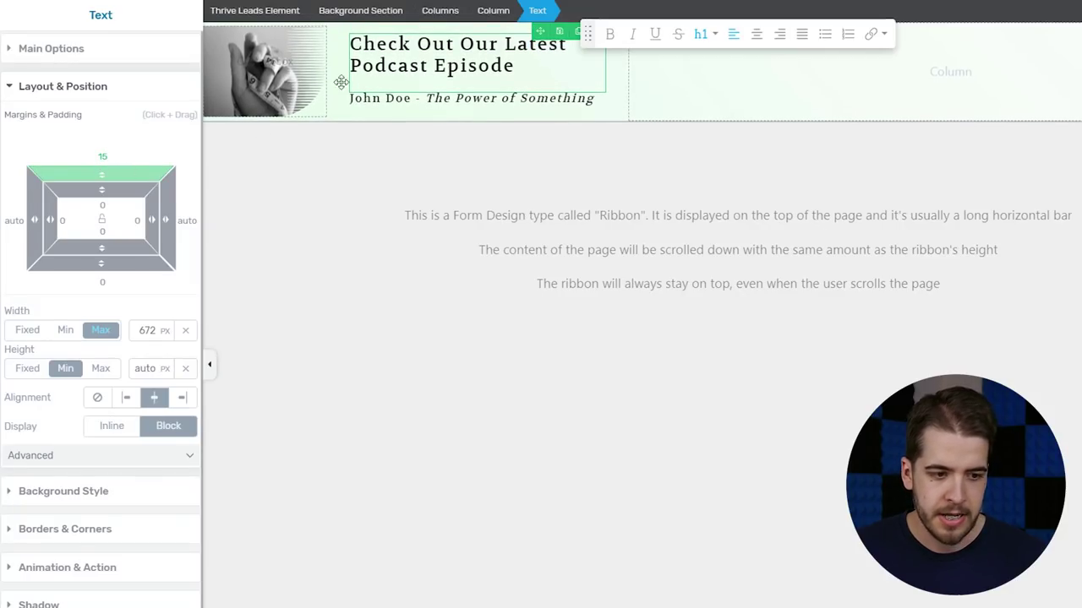
left_click(281, 82)
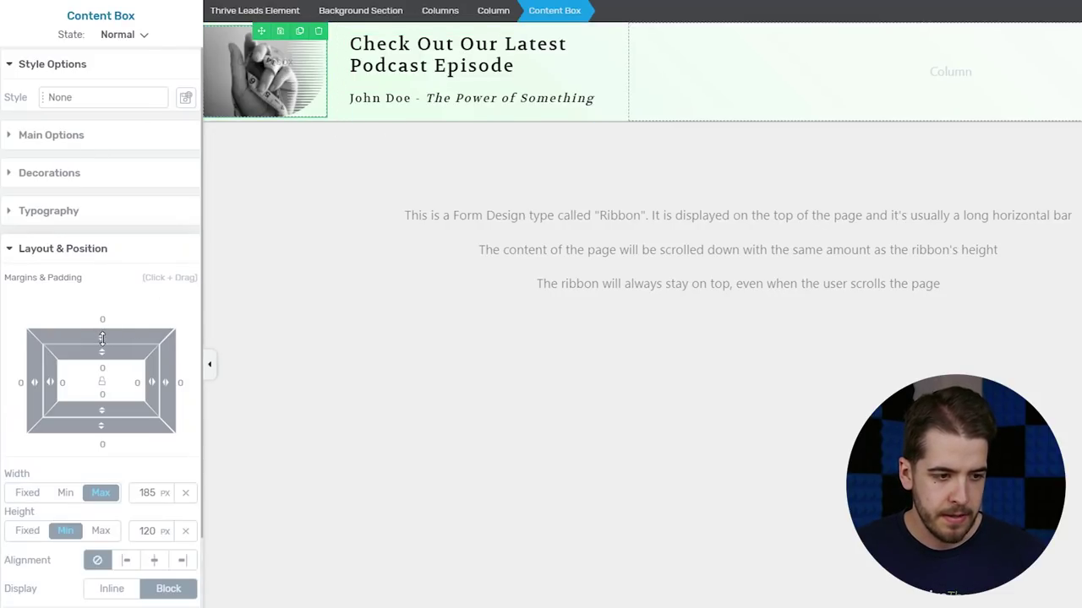
left_click_drag(102, 338, 108, 355)
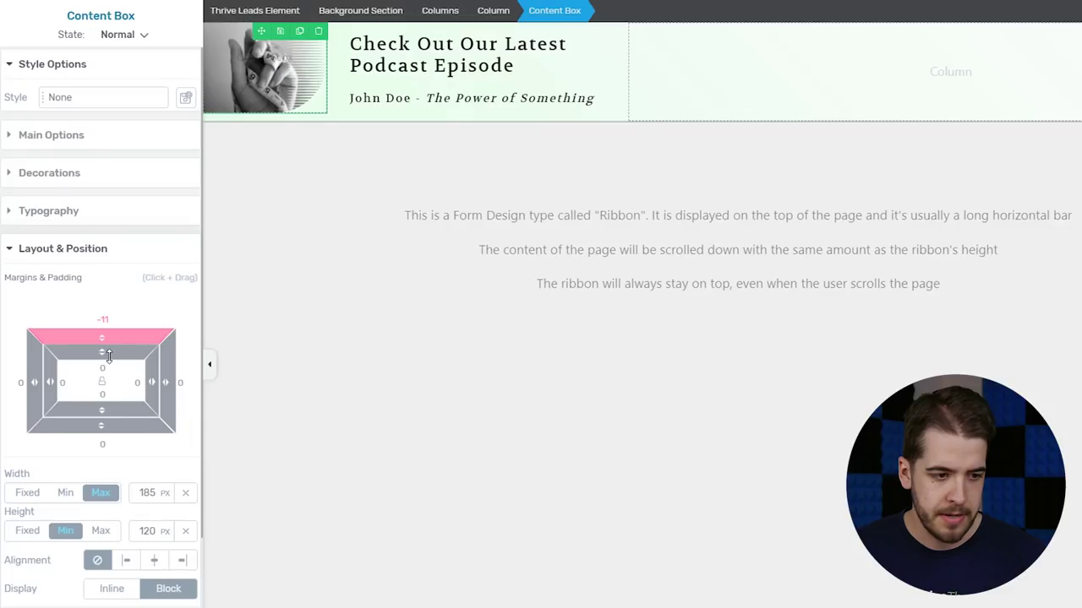
left_click(293, 394)
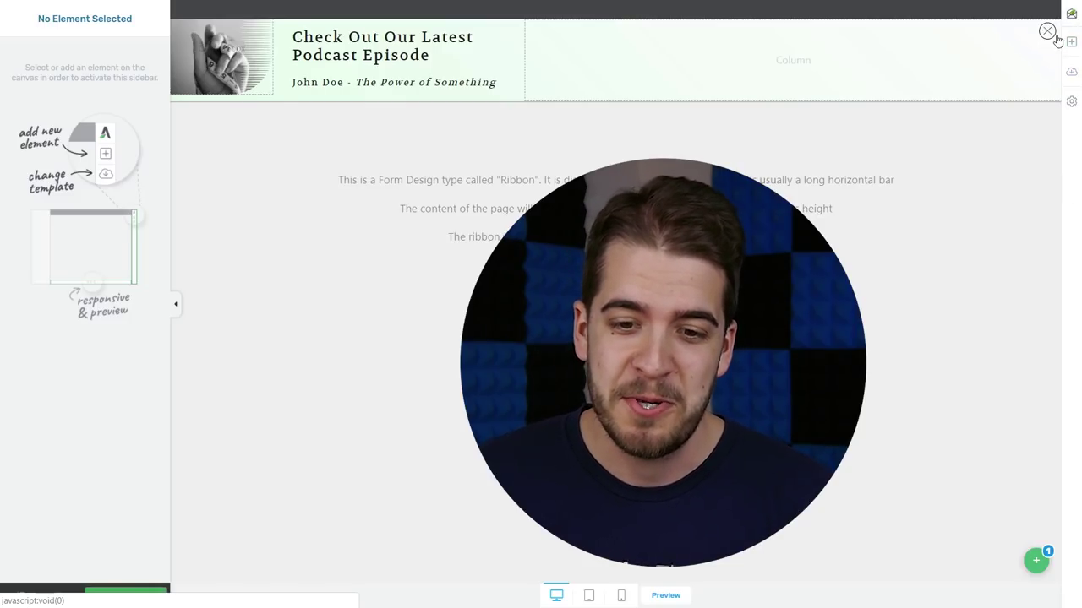
- Add an Audio element to the ribbon's empty column and open its source choices
left_click(1072, 44)
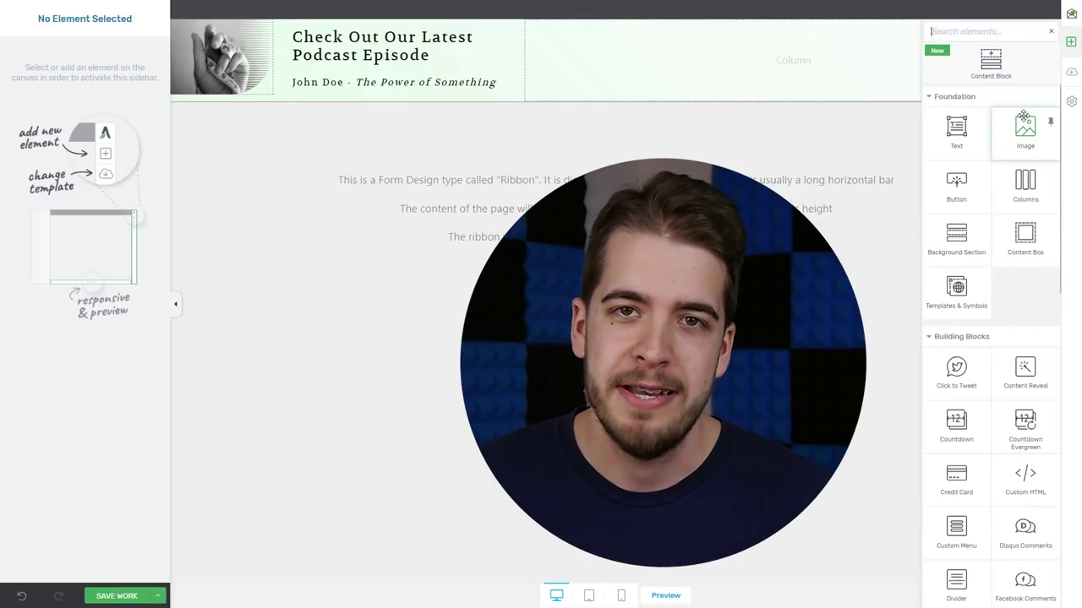
scroll(1019, 131, "down", 4)
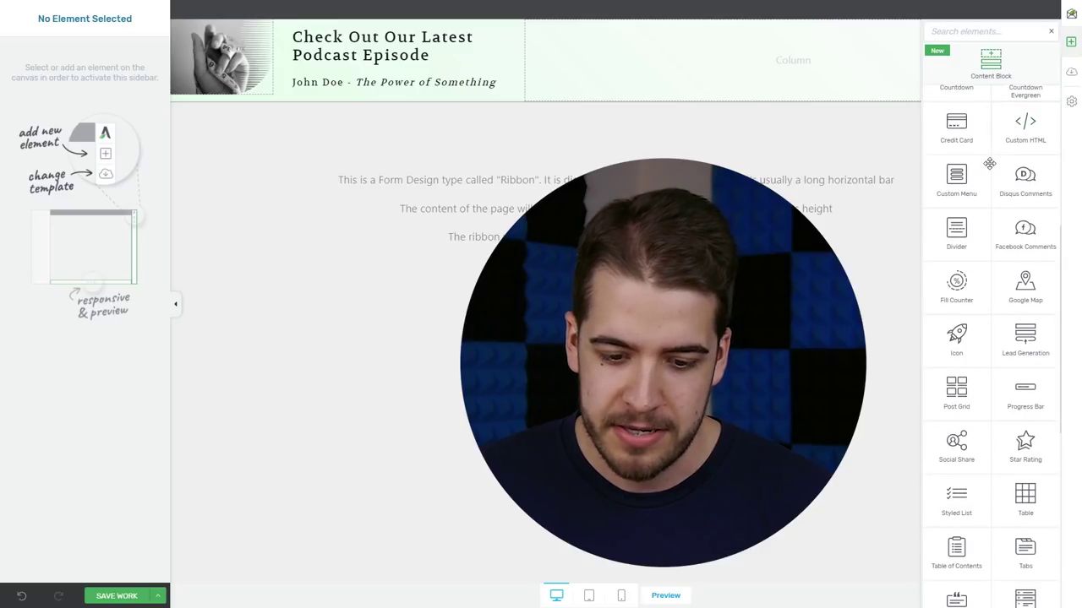
scroll(1019, 136, "down", 5)
left_click_drag(970, 328, 807, 67)
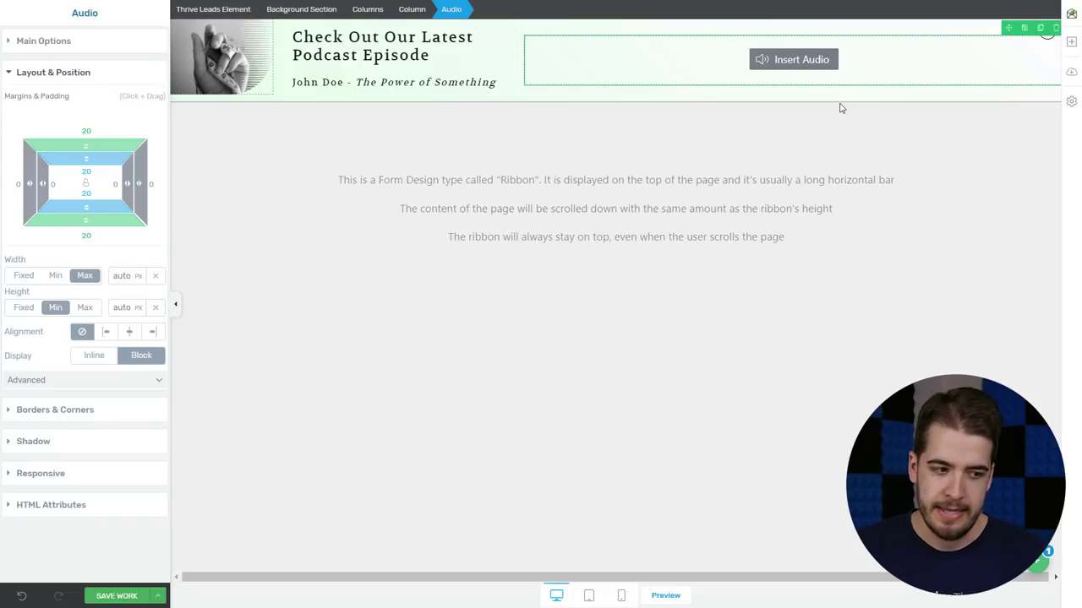
left_click(116, 42)
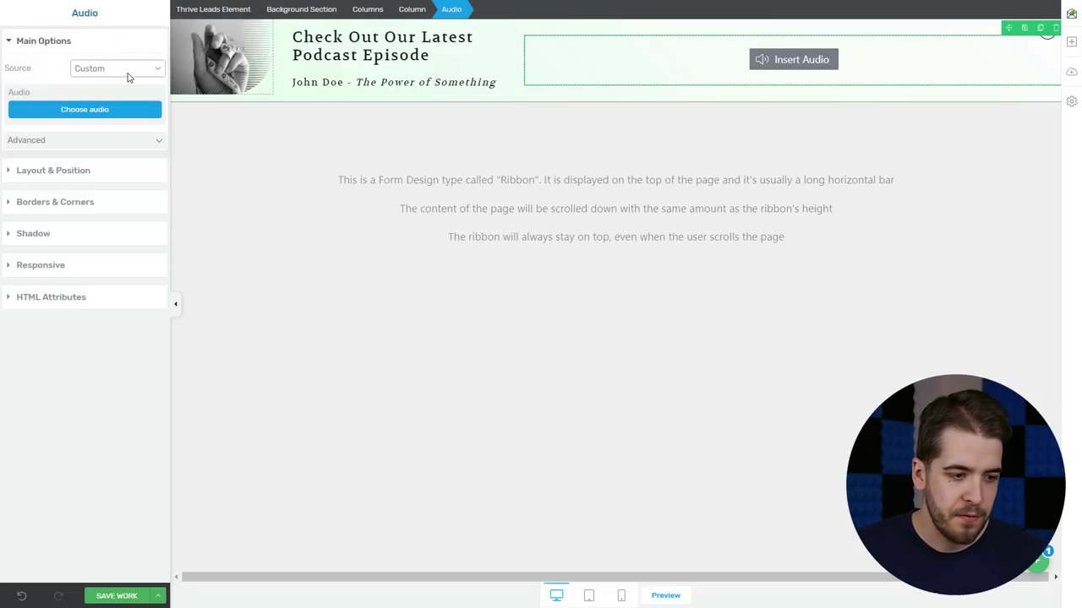
left_click(127, 73)
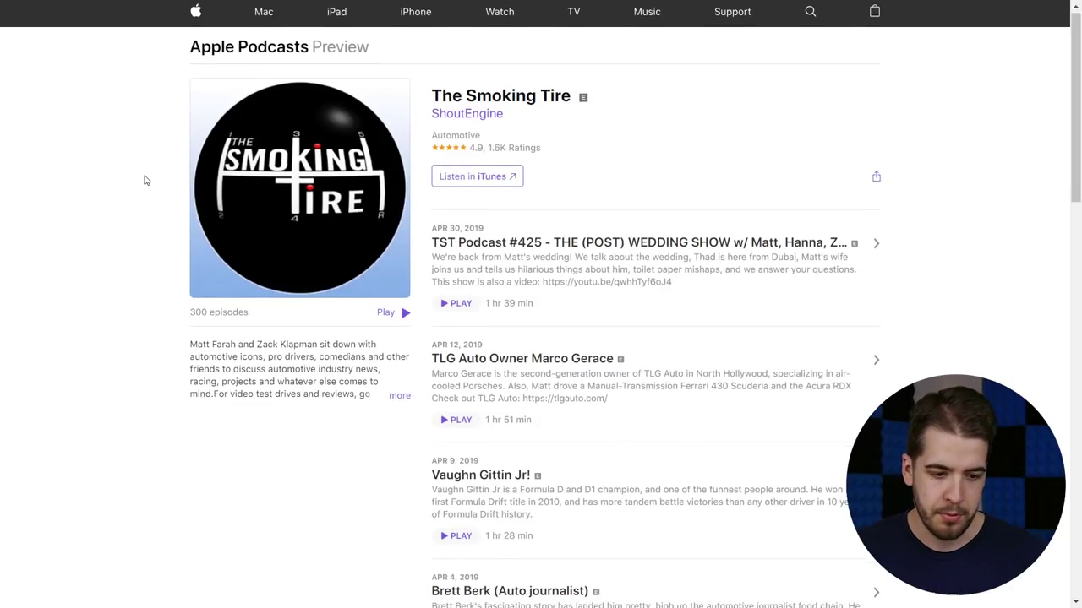
- Open the April 9, 2019 episode of The Smoking Tire, go to its episode website and copy the audio player's file address
scroll(145, 181, "down", 2)
scroll(146, 181, "down", 2)
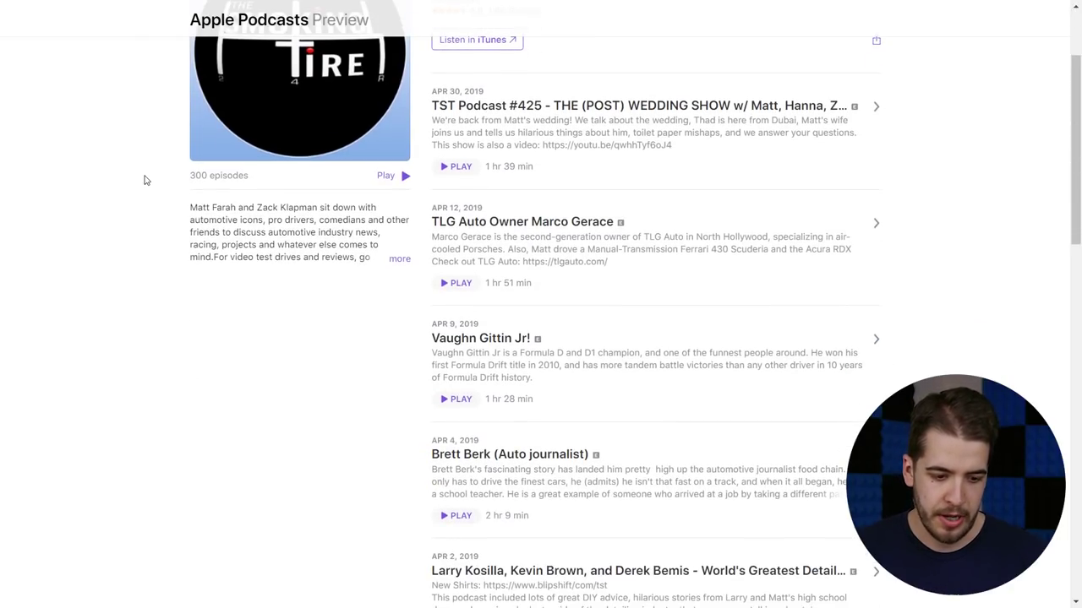
left_click(502, 344)
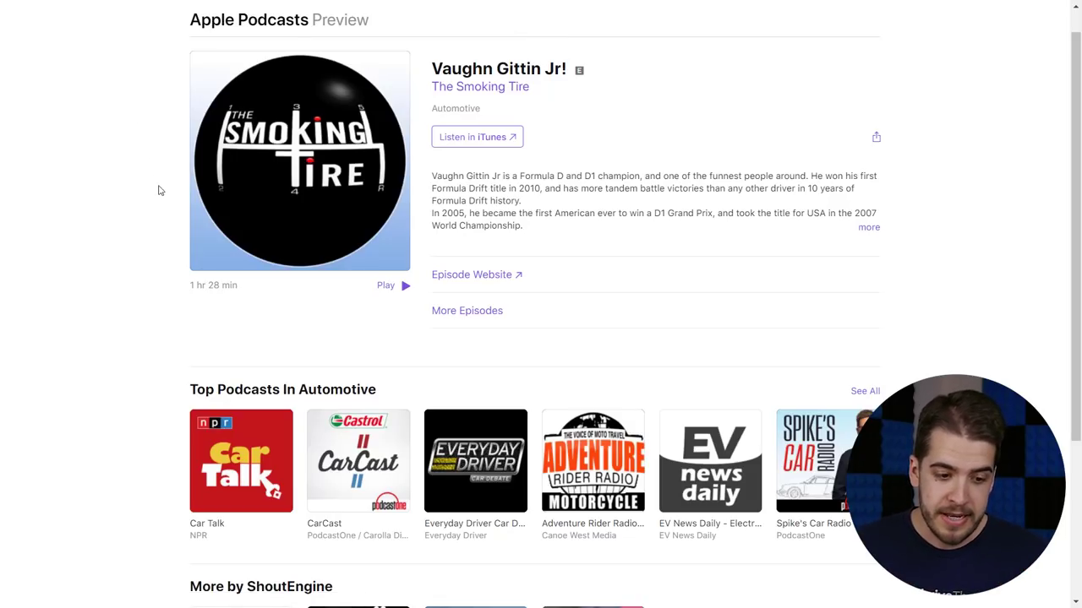
left_click(494, 282)
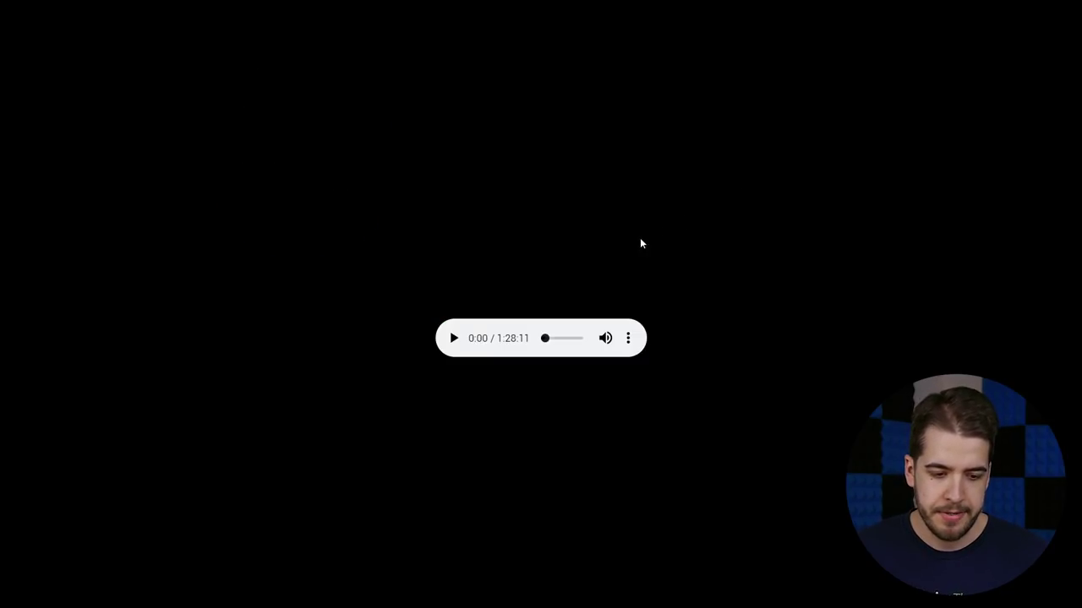
right_click(503, 328)
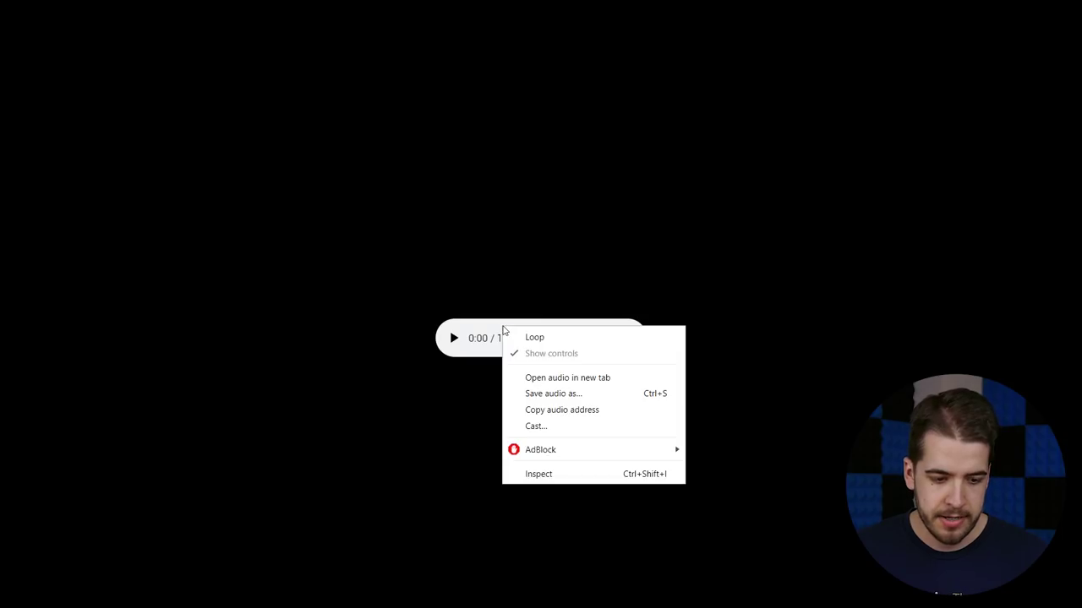
left_click(594, 413)
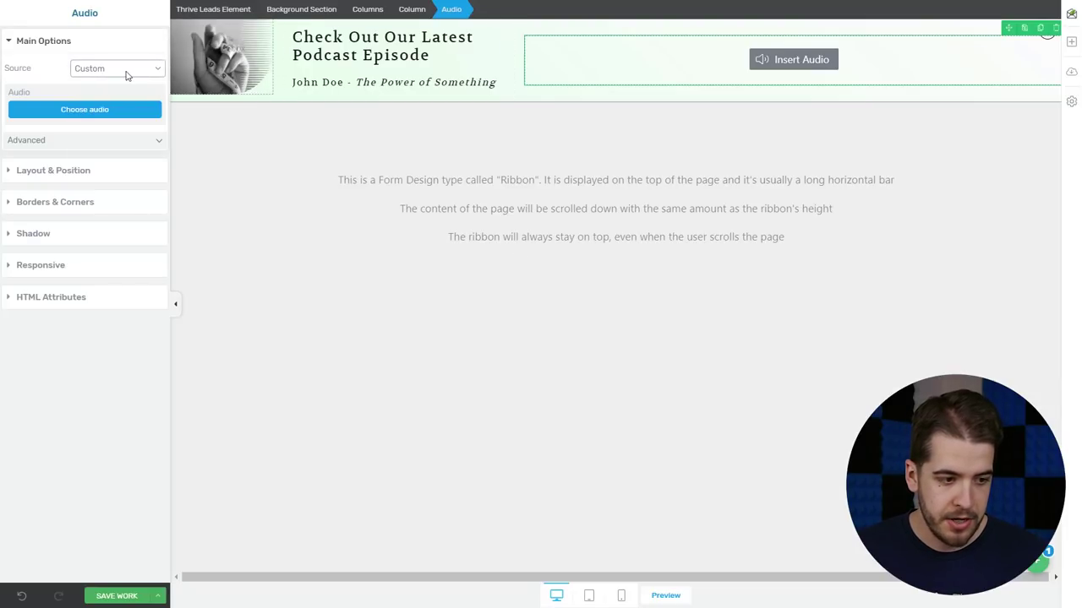
- Keep the Custom source for the ribbon's Audio element and insert the copied media.cdn.shoutengine.com MP3 address as audio from a URL
left_click(125, 74)
left_click(127, 78)
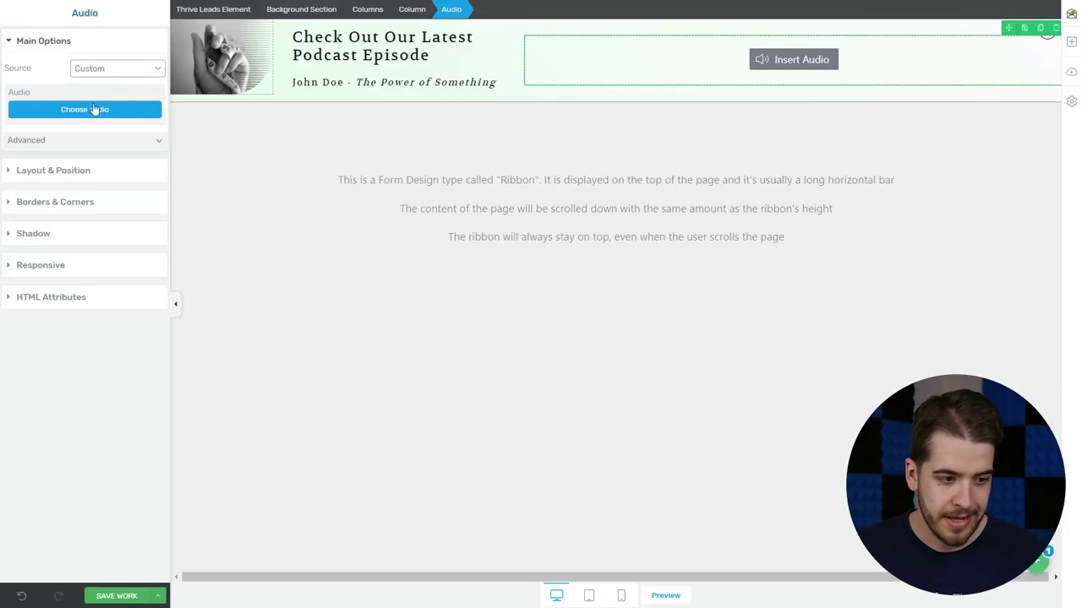
left_click(118, 111)
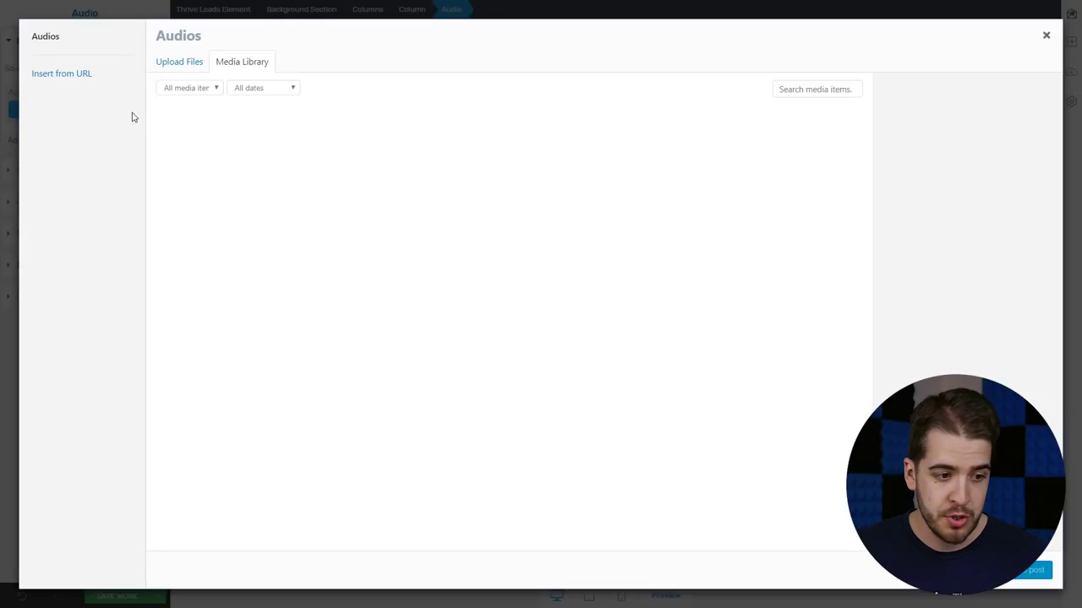
left_click(187, 65)
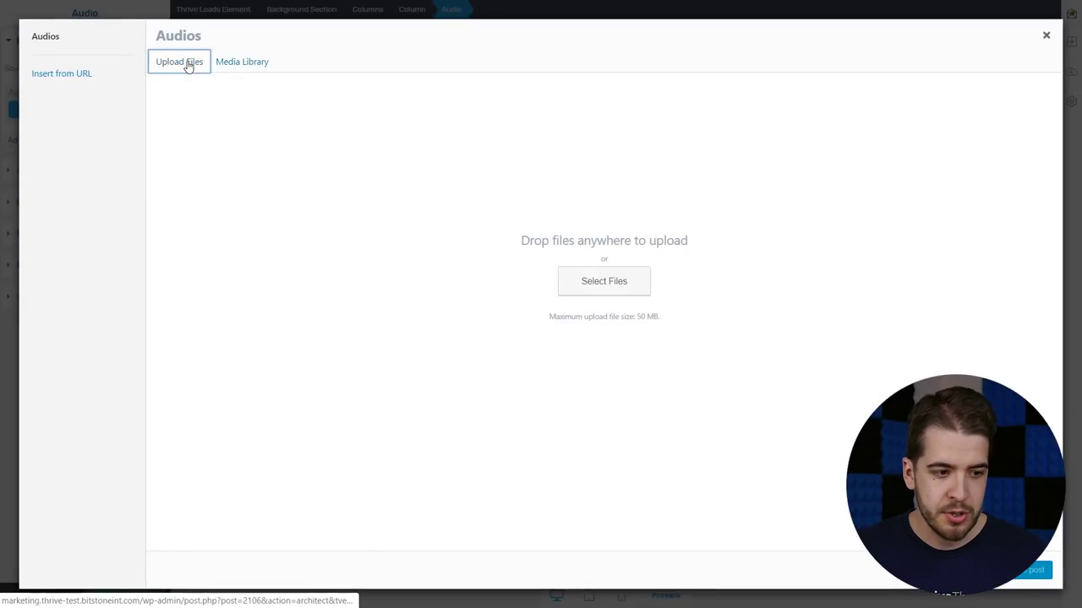
left_click(87, 77)
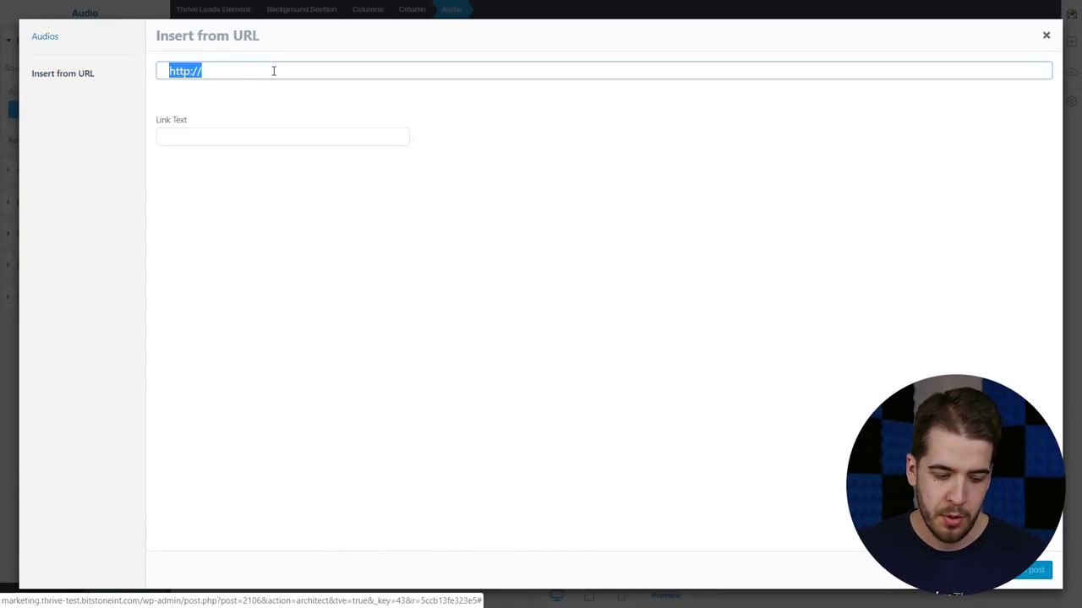
type("http://media.cdn.shoutengine.com/podcasts/a10989d8-b301-4de9-a40c-24ded1748e10/audio/327953a0-047c-406d-970e-18ce0070aa6c.mp3")
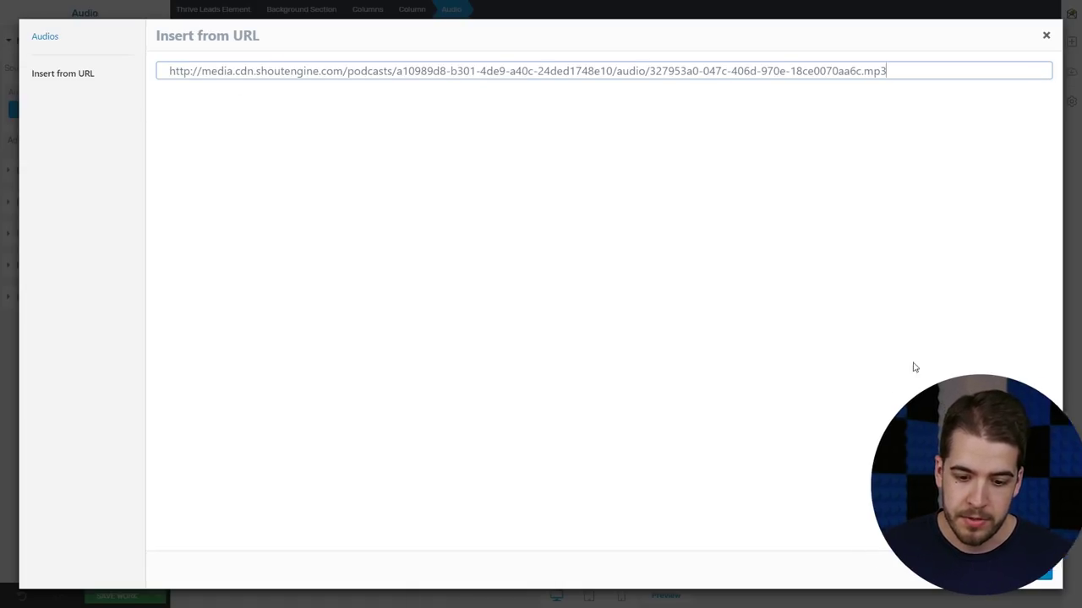
left_click(1017, 570)
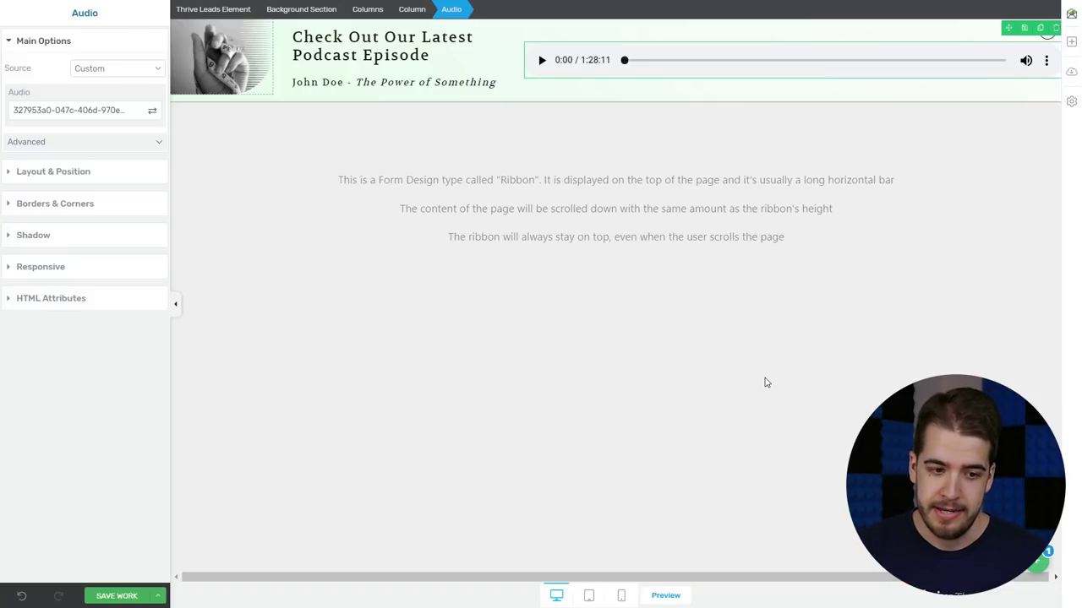
- Give the ribbon's audio player a narrower fixed width, then reselect it and open its main options
left_click(85, 173)
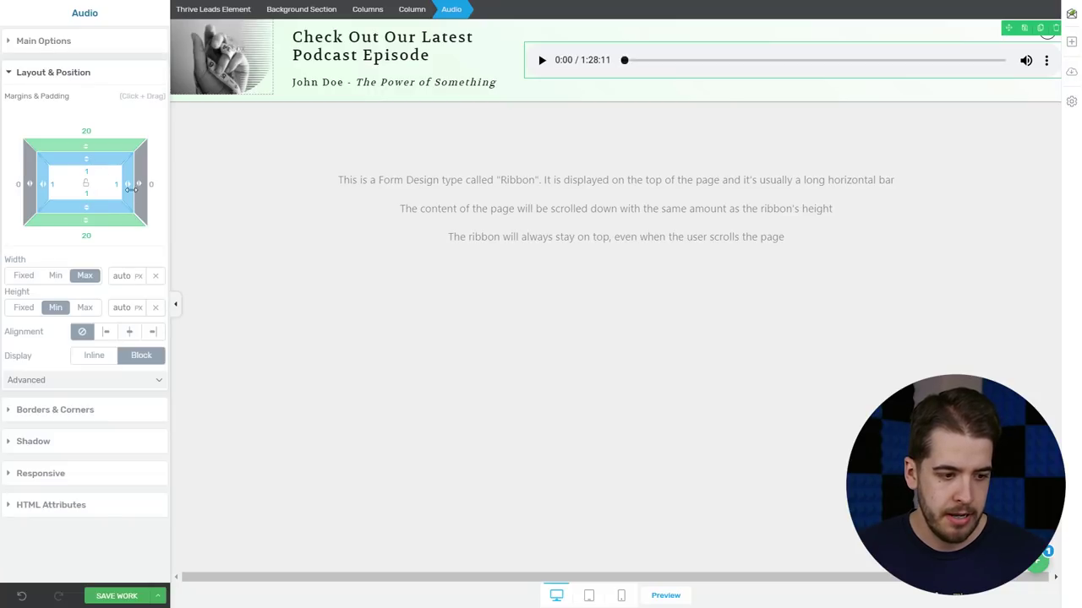
left_click(25, 275)
left_click(125, 276)
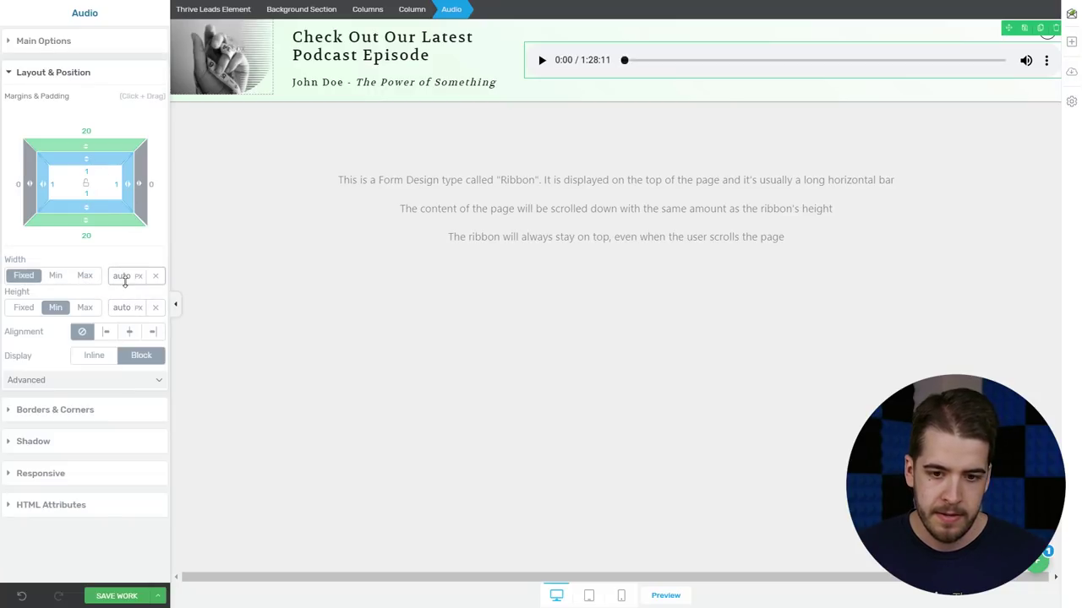
left_click(286, 330)
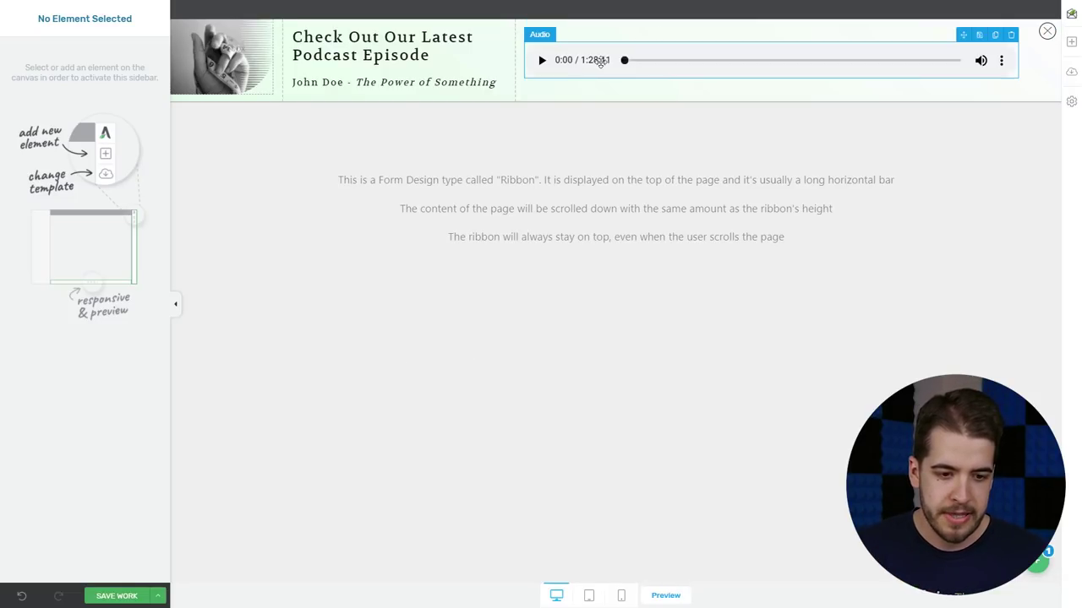
left_click(599, 61)
left_click(56, 41)
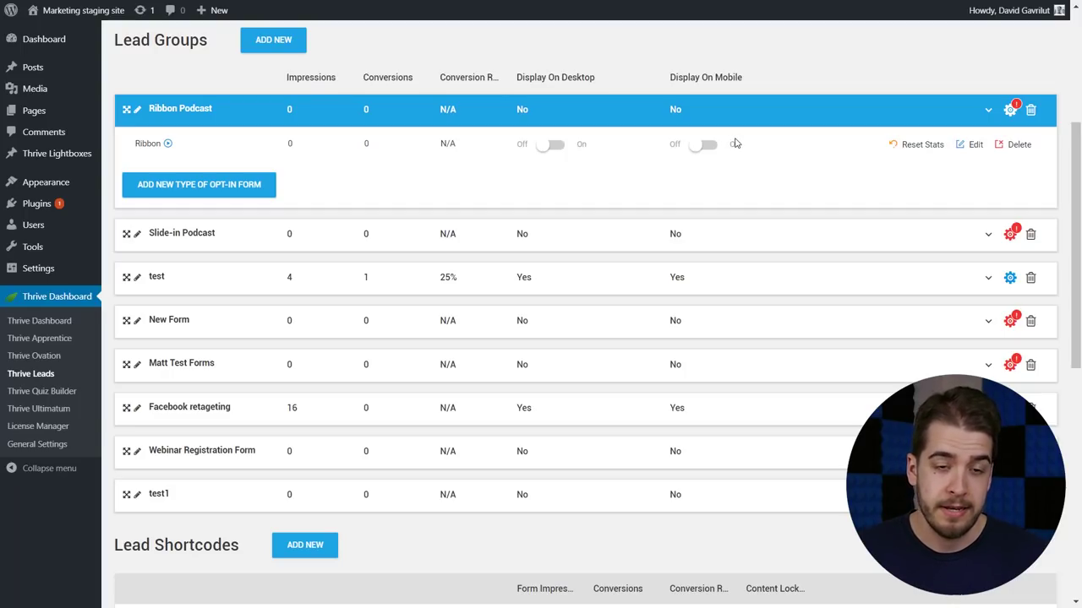
- Review the category and post display options for the Ribbon Podcast lead group and close its display settings
left_click(1010, 110)
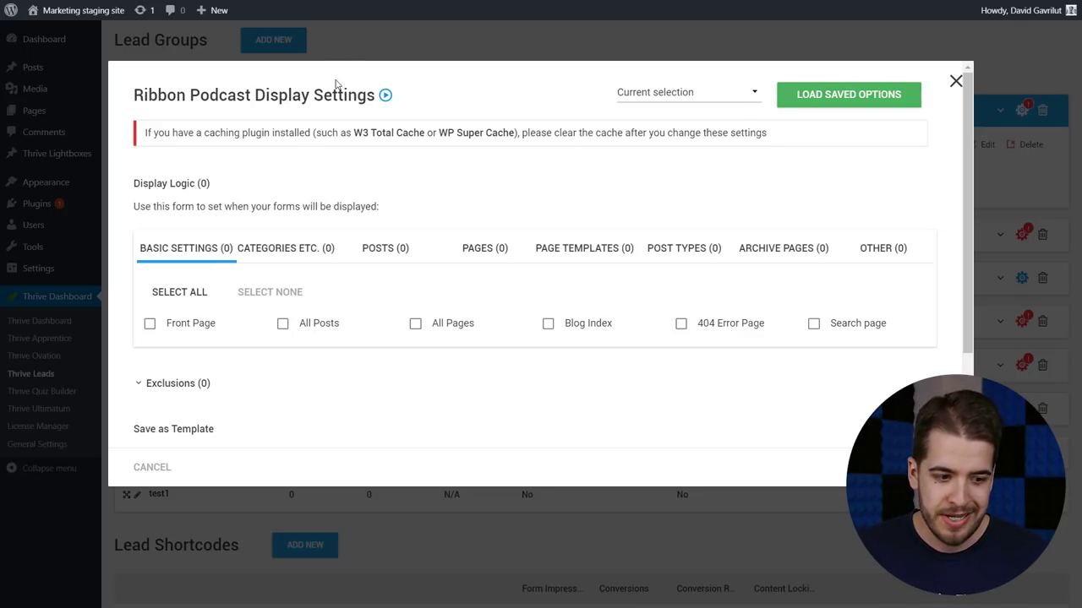
left_click(302, 253)
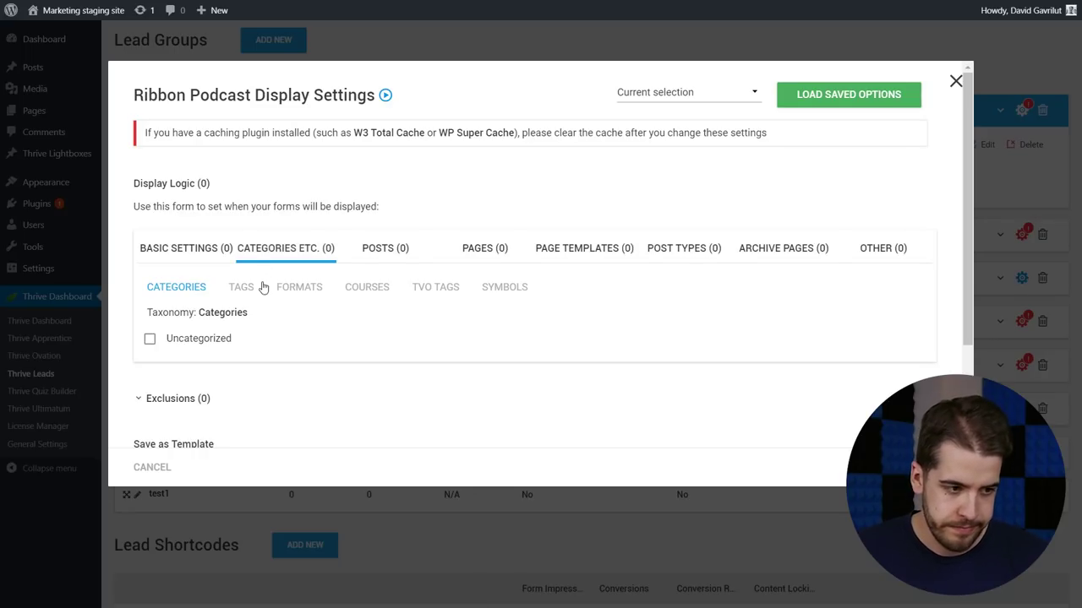
left_click(382, 254)
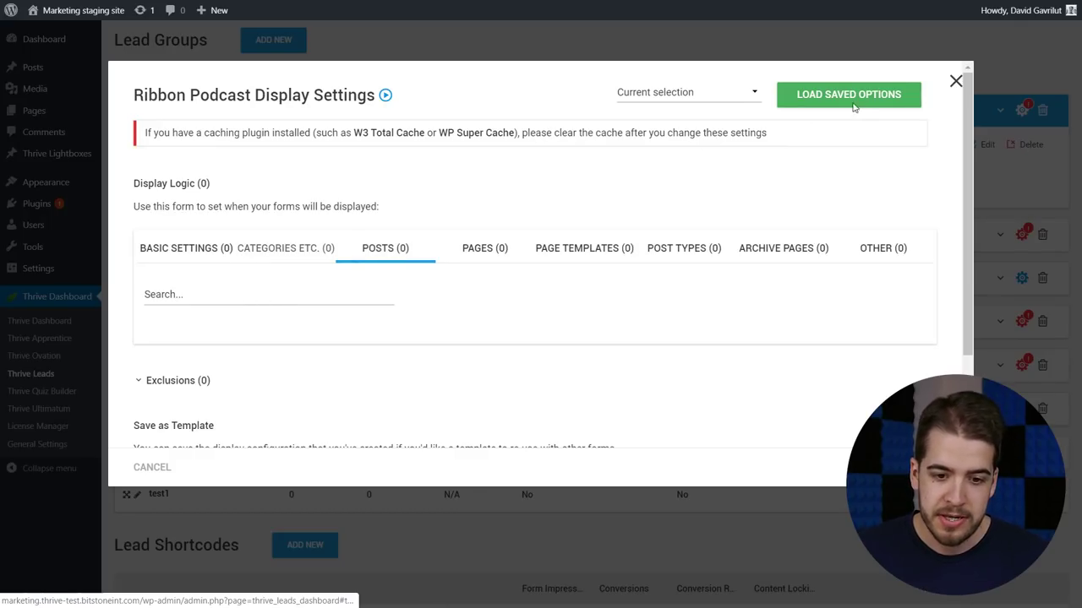
left_click(956, 82)
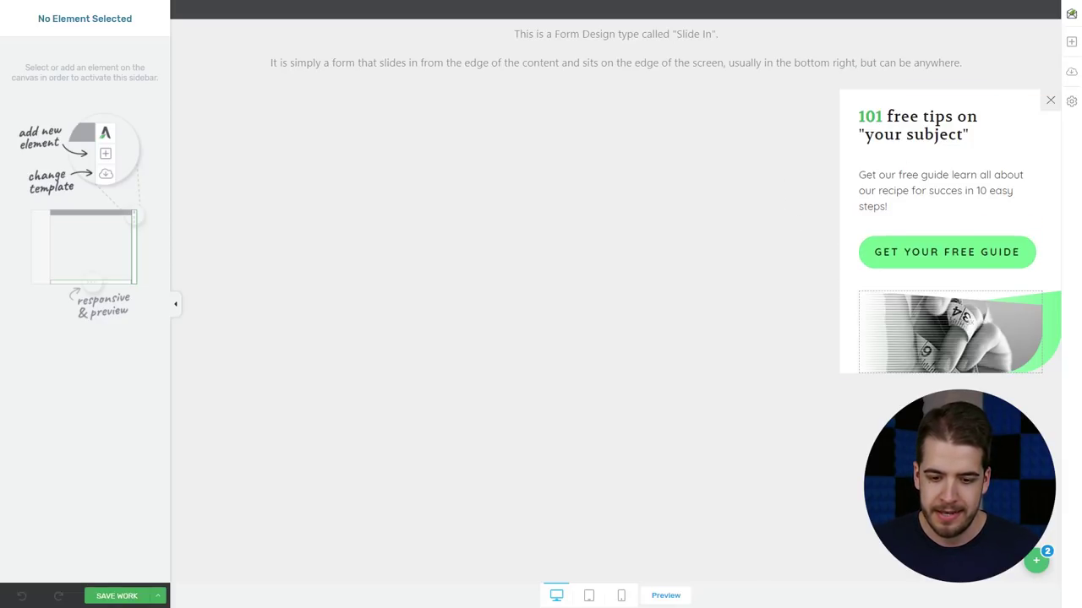
- Replace the slide-in's headline with "Check Out Our Latest Podcast Episode"
left_click(979, 136)
type("G")
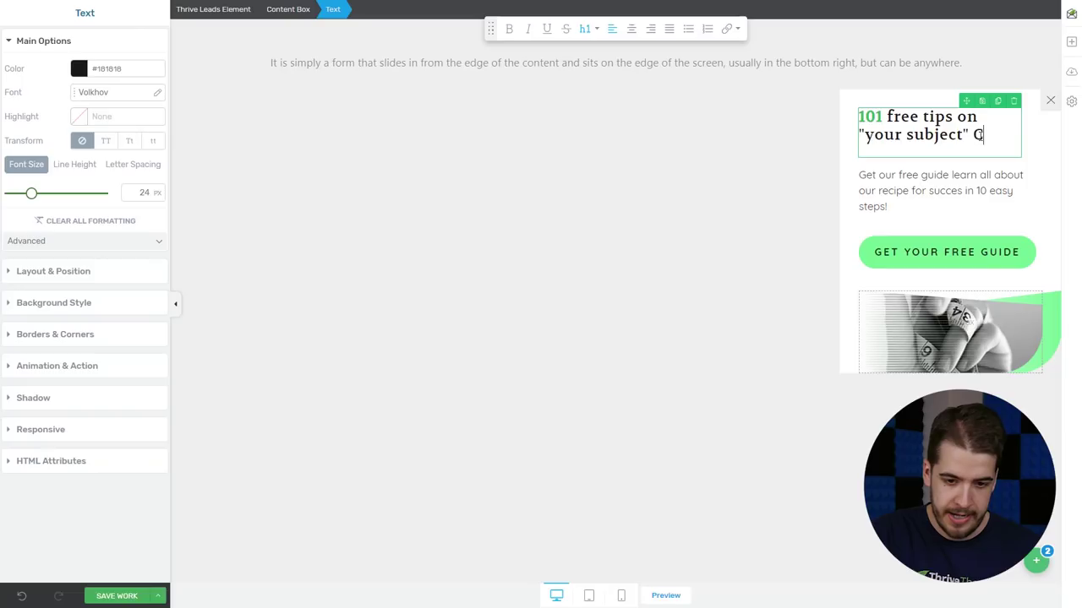
type("heck")
left_click_drag(972, 136, 879, 120)
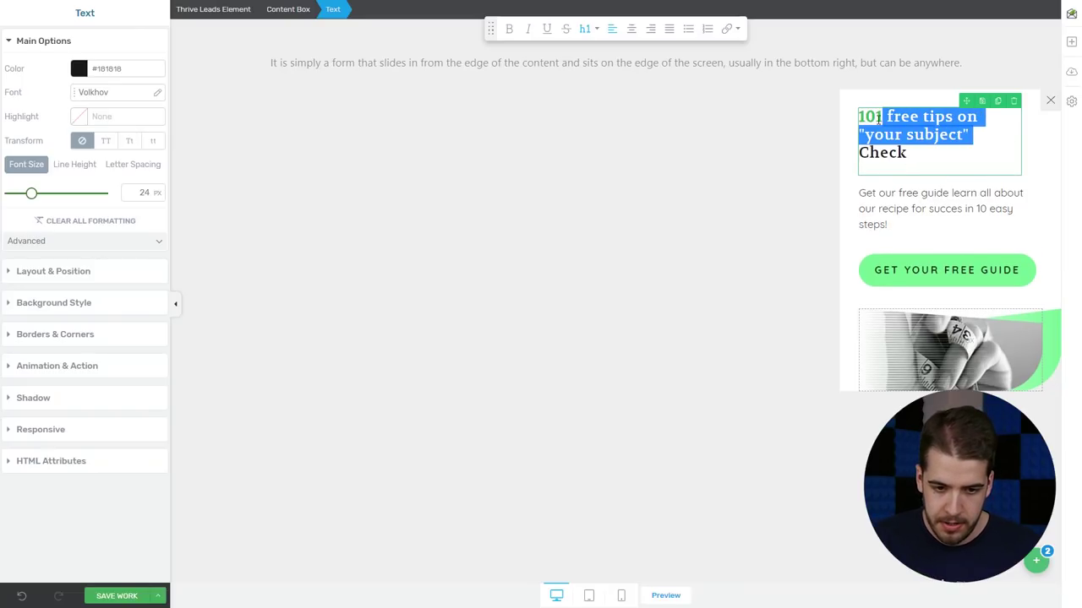
key("BackSpace")
left_click(933, 124)
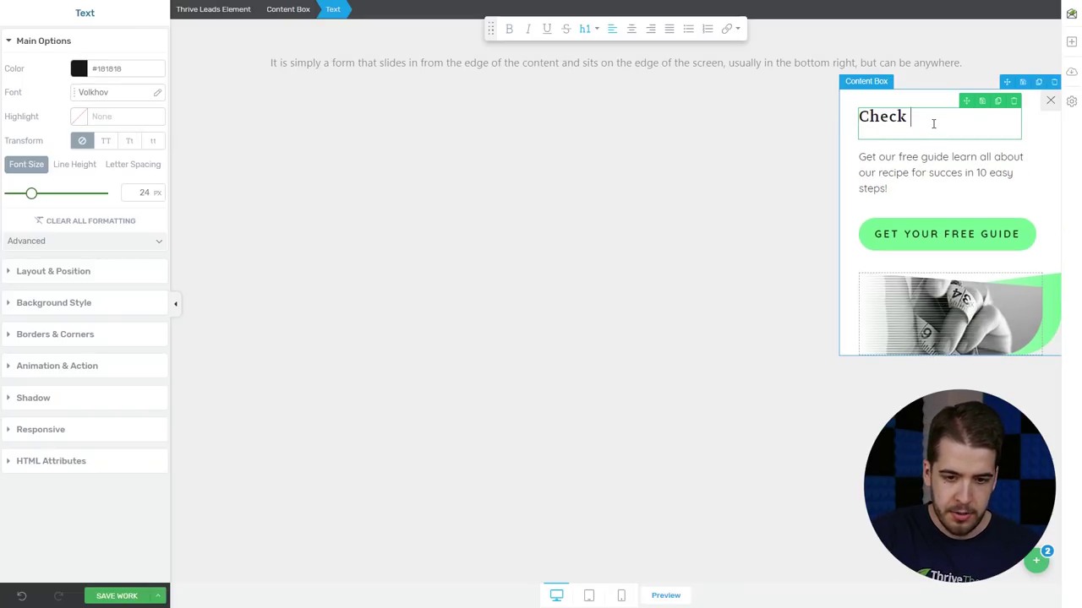
type("Out Our Lates")
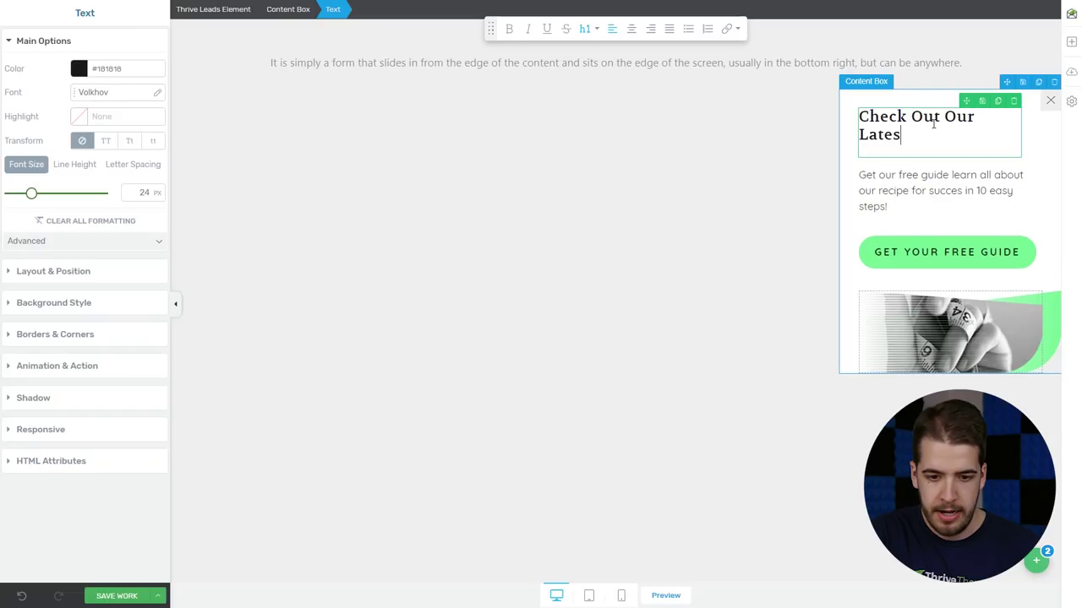
type("t Podcast Ep")
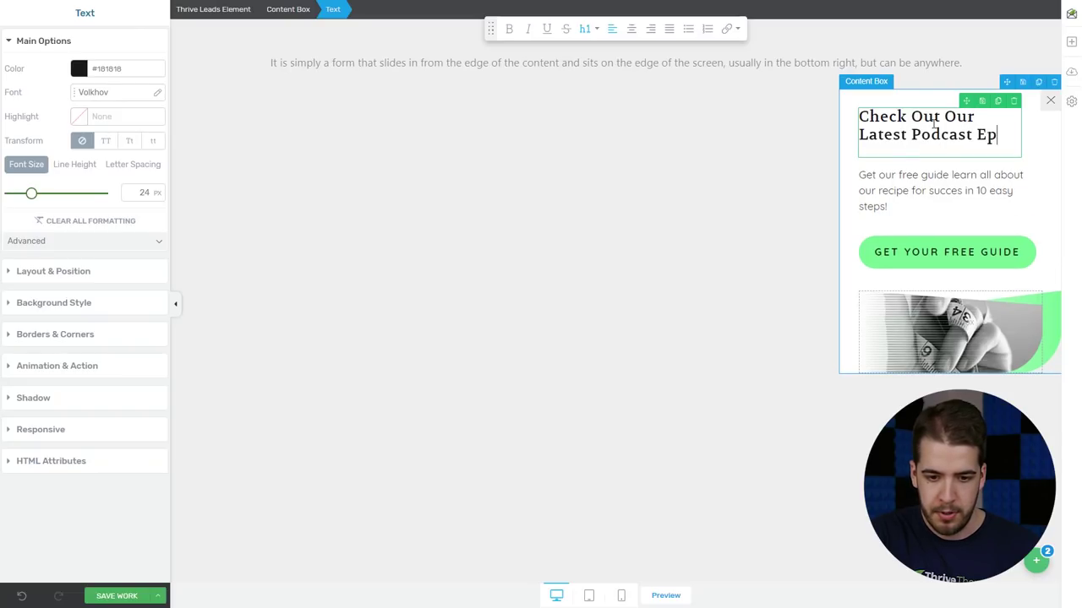
type("isode")
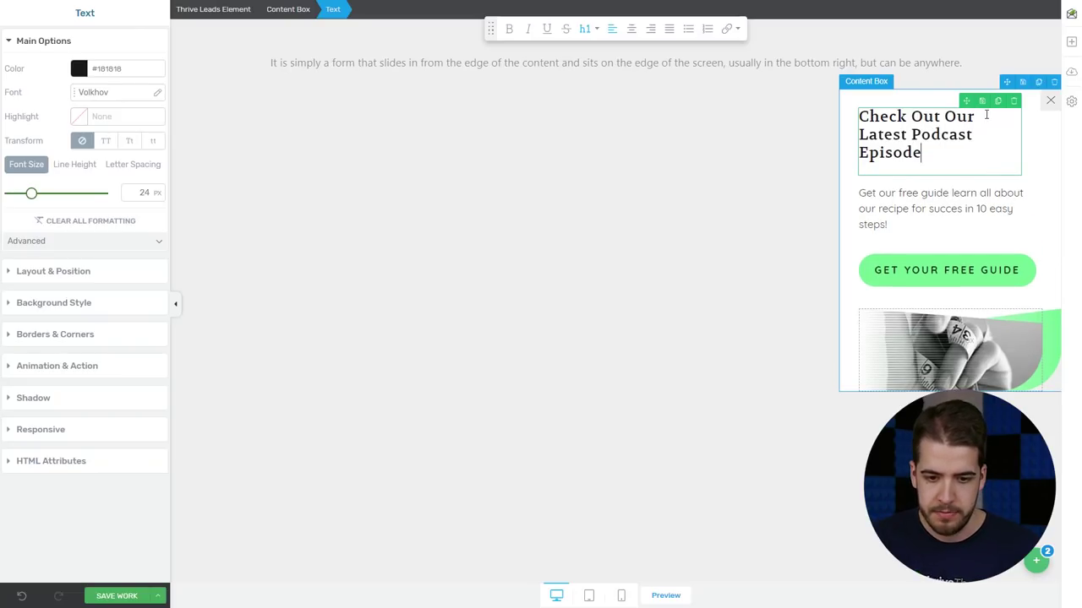
- Remove the word "Our" from the slide-in's headline and deselect the text
left_click_drag(986, 115, 947, 115)
key("BackSpace")
left_click(778, 174)
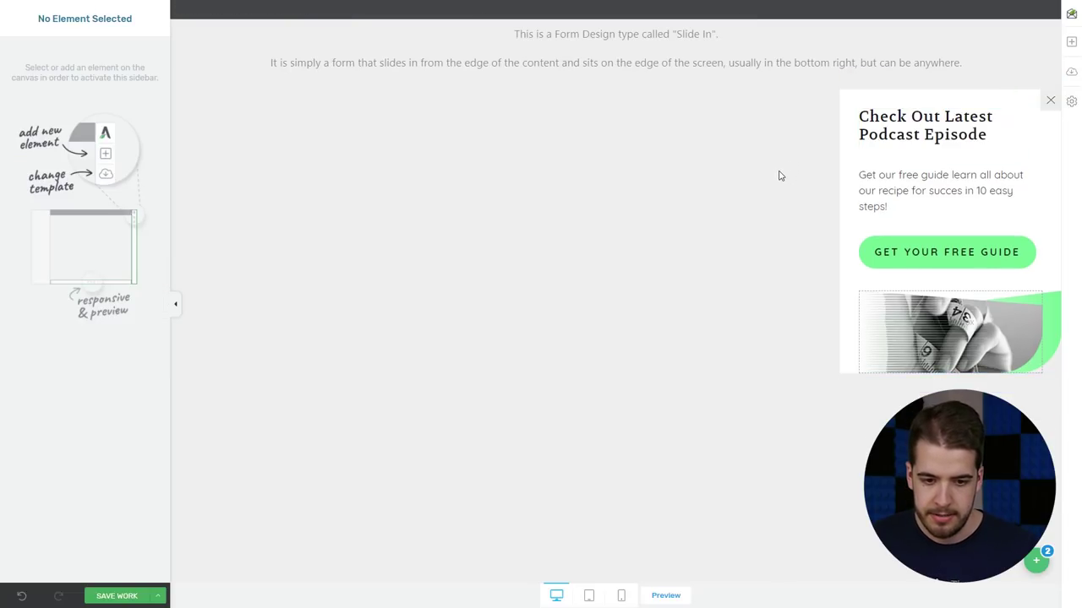
- Set the slide-in headline's line height to 1.3 em and deselect the text element
left_click(871, 136)
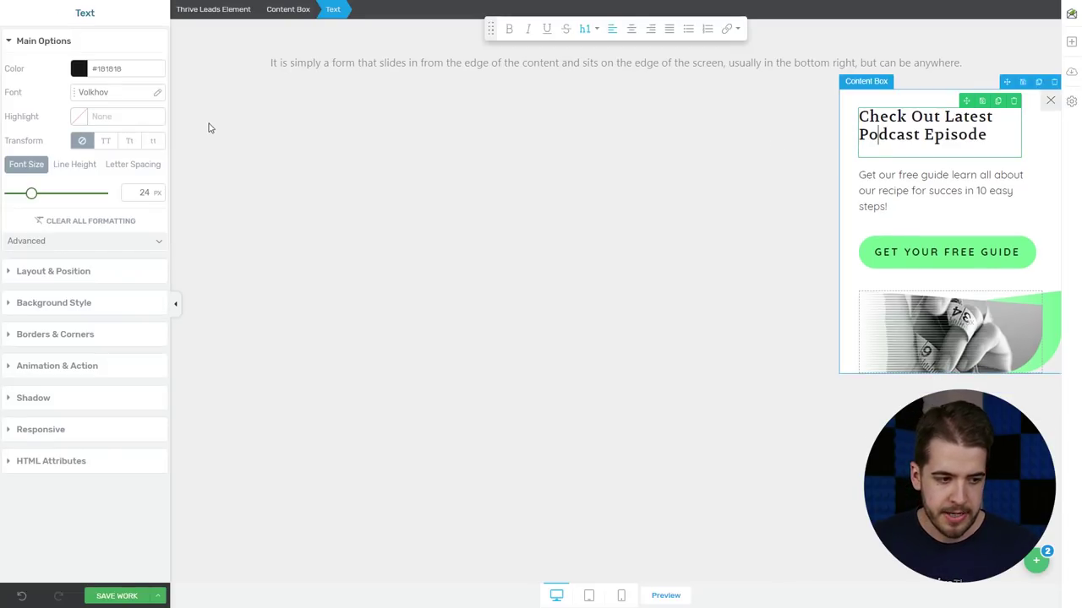
left_click(69, 164)
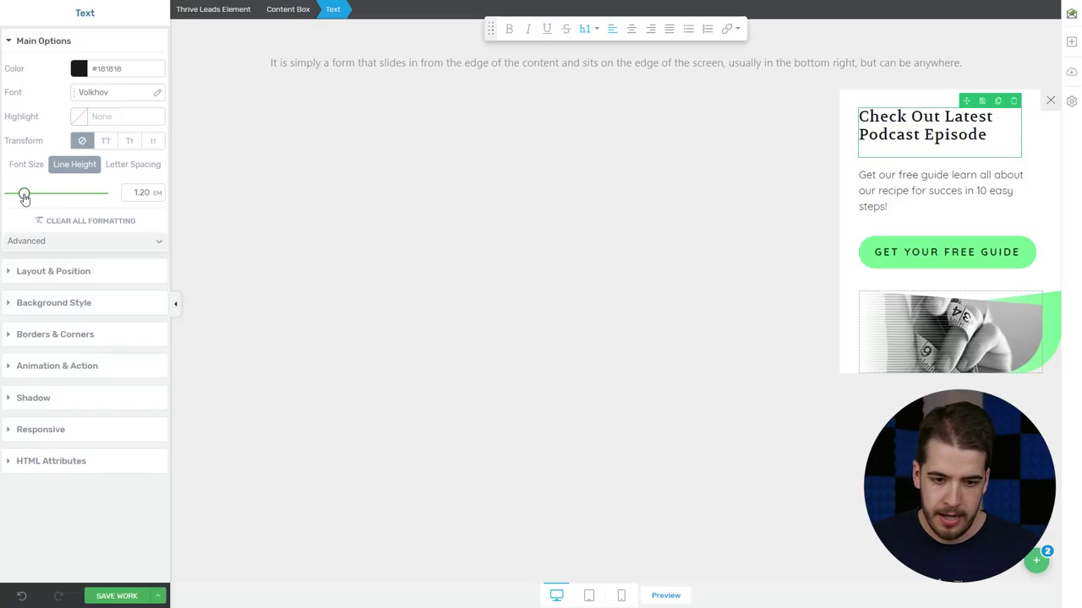
left_click_drag(24, 196, 25, 196)
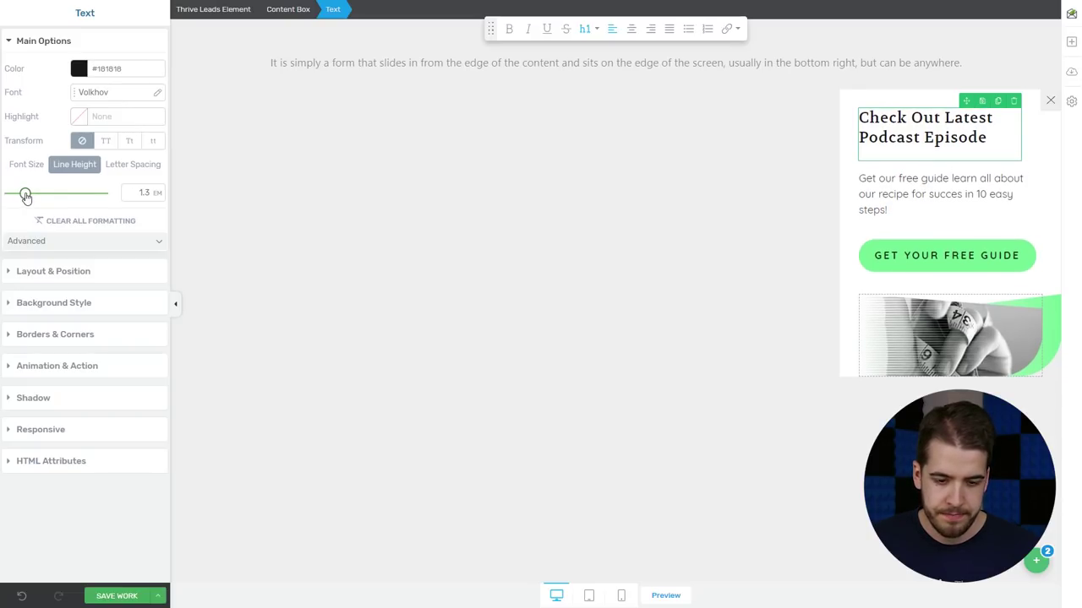
left_click(242, 217)
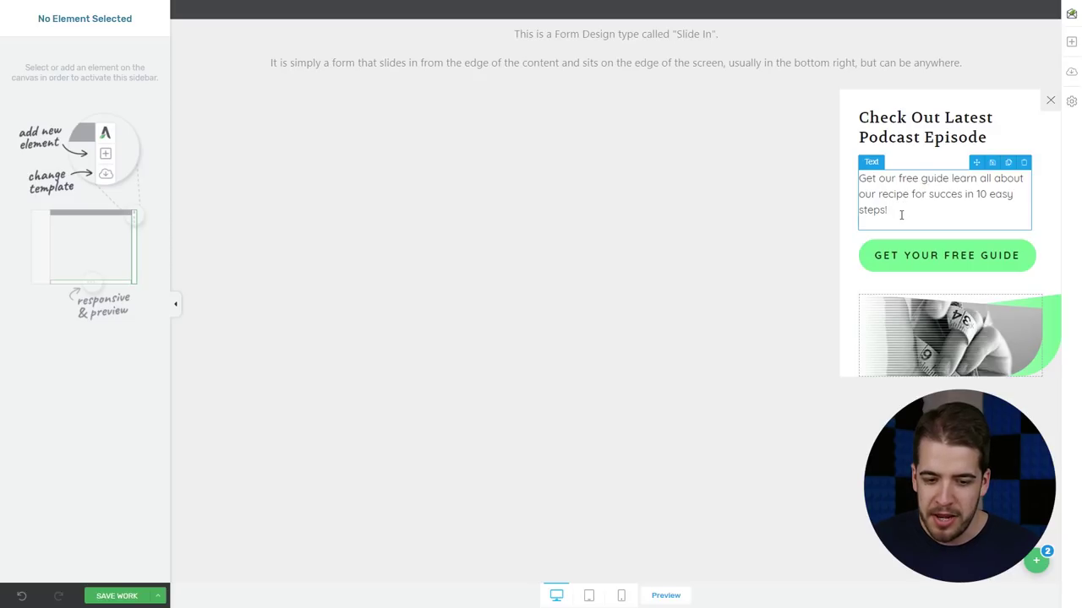
left_click(898, 210)
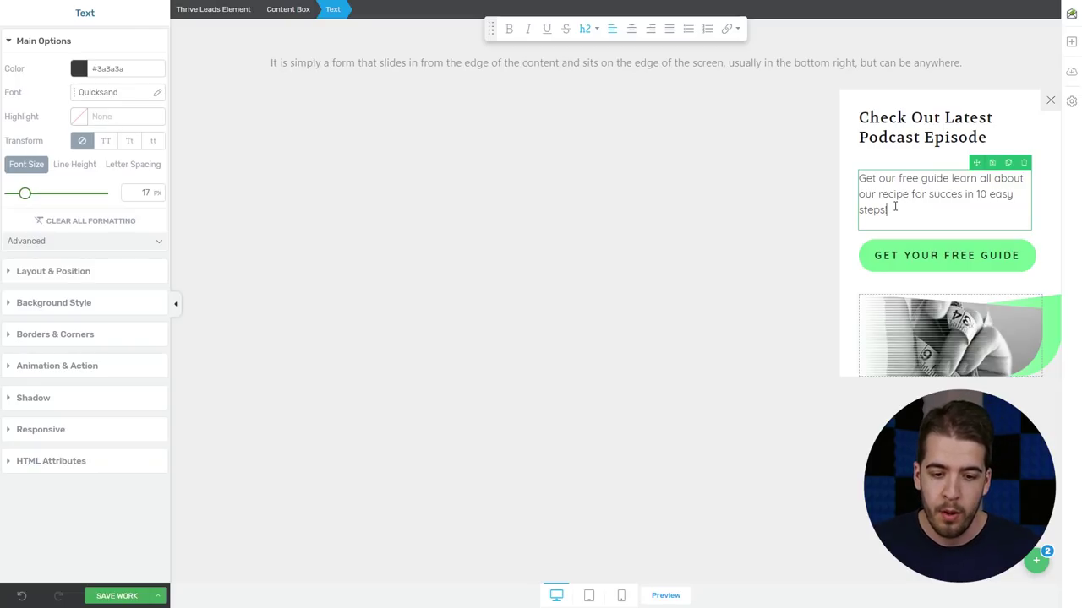
type("!")
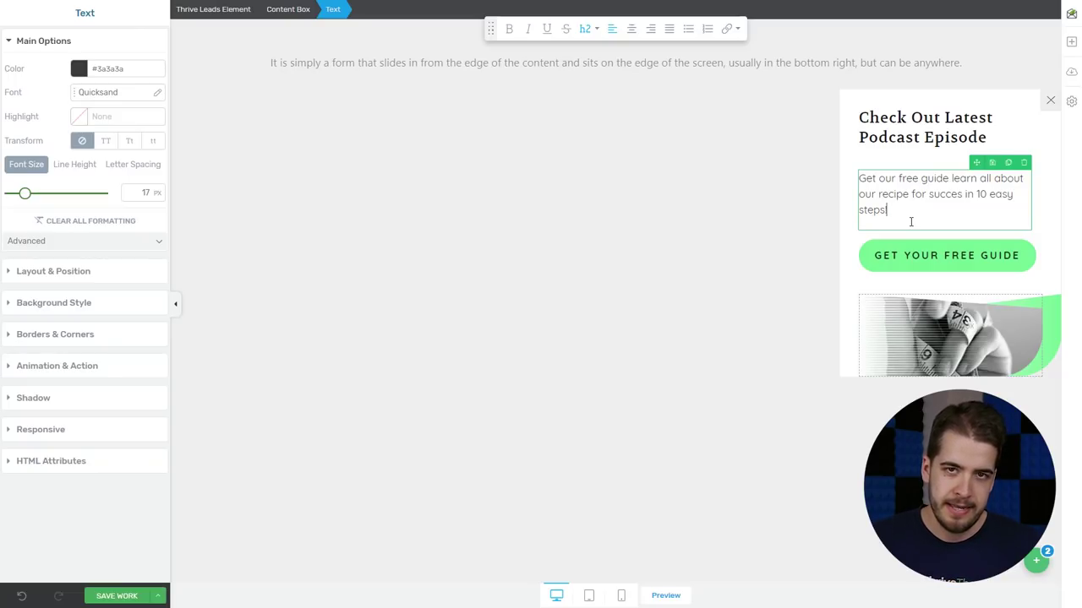
left_click(779, 321)
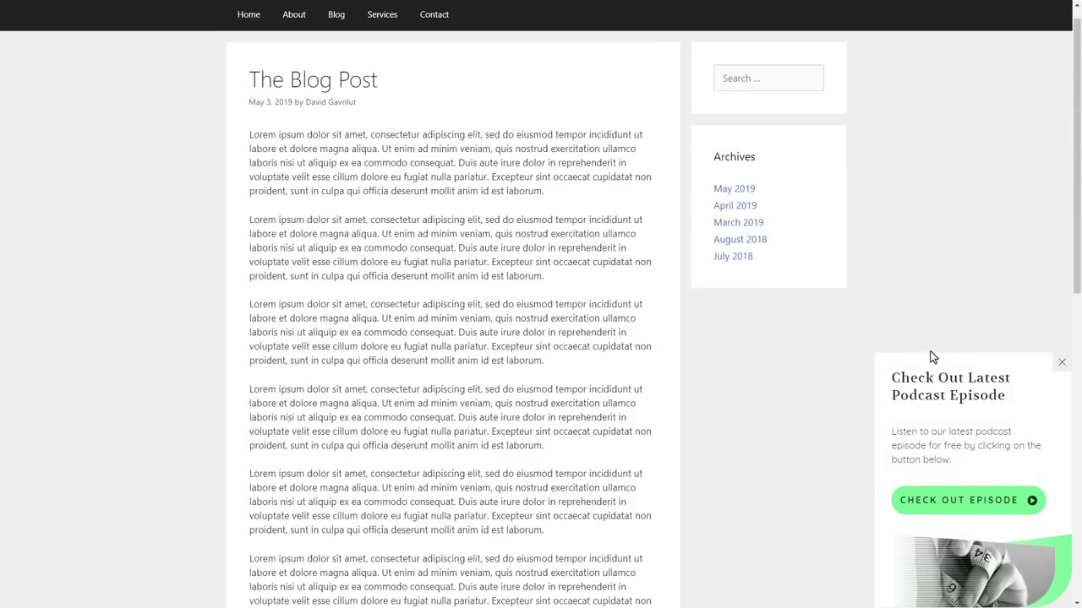
- Close the slide-in on the blog post and open the podcast player lightbox from the small green slide-in
left_click(1063, 365)
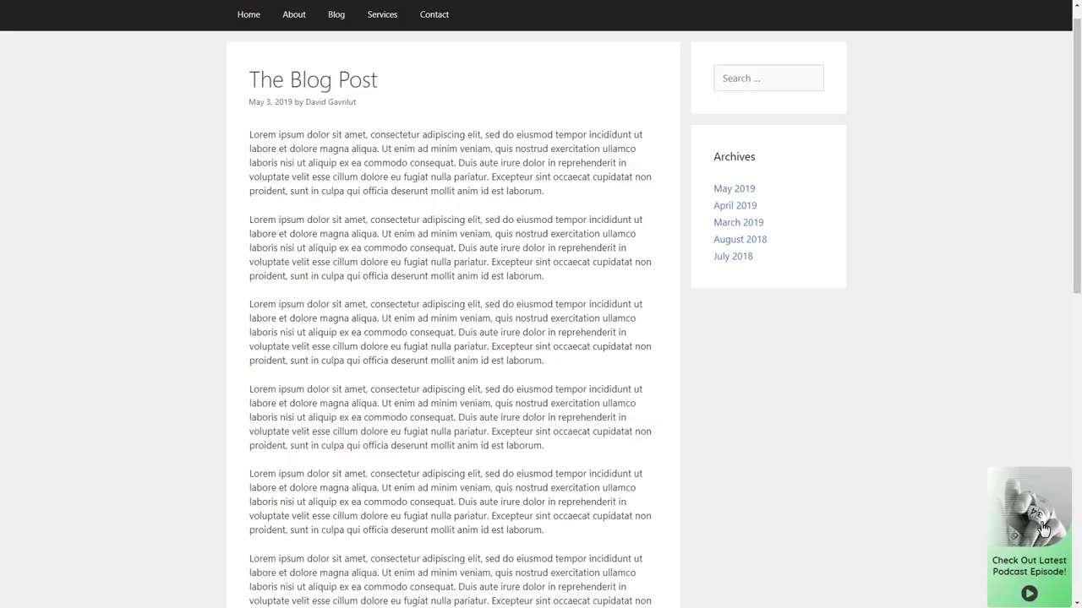
left_click(1042, 568)
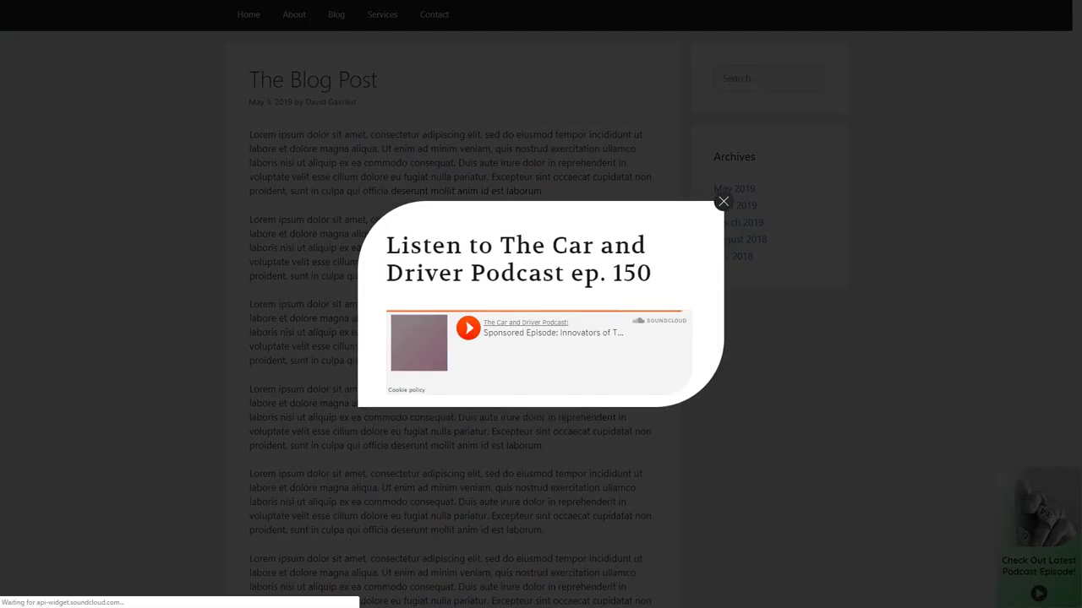
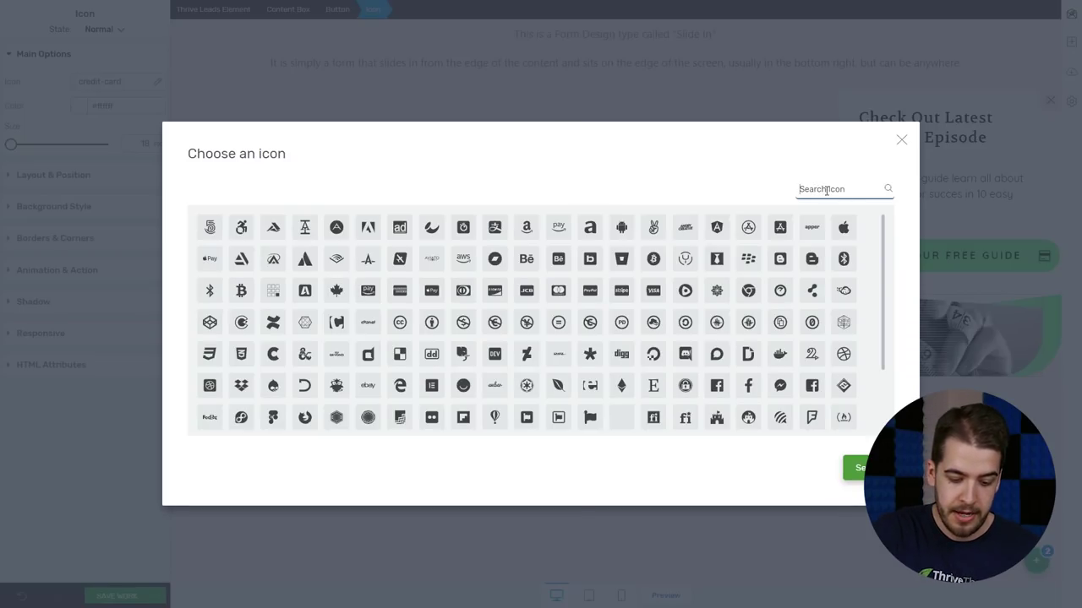
- Search the icon library for "play" and set the slide-in button's icon to the solid play circle
type("play")
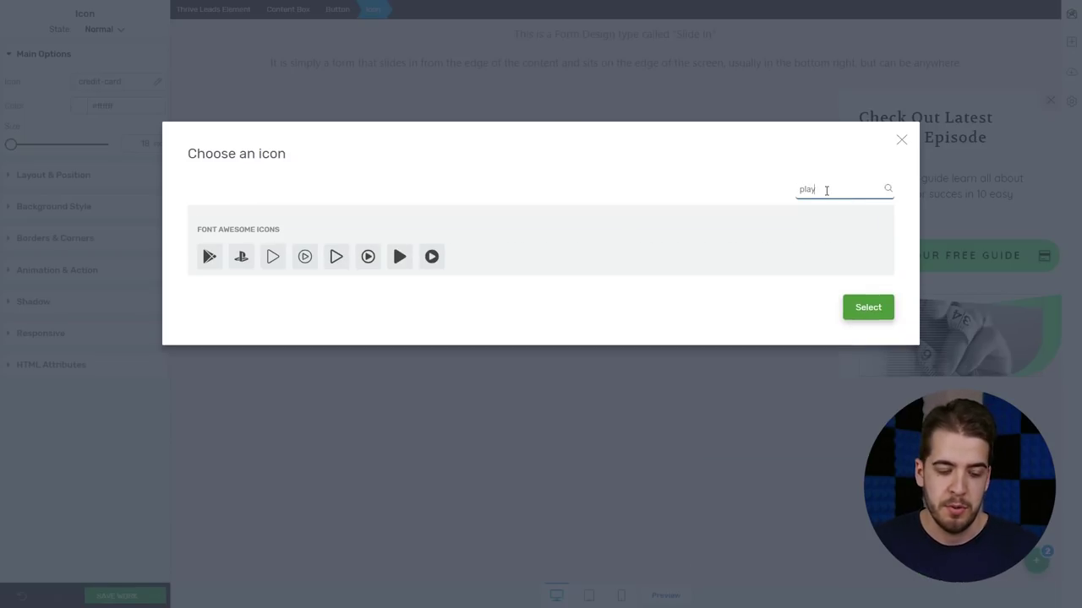
left_click(431, 256)
left_click(870, 308)
- Replace the slide-in button's text with "Check Out Episode" and deselect the button
left_click(917, 255)
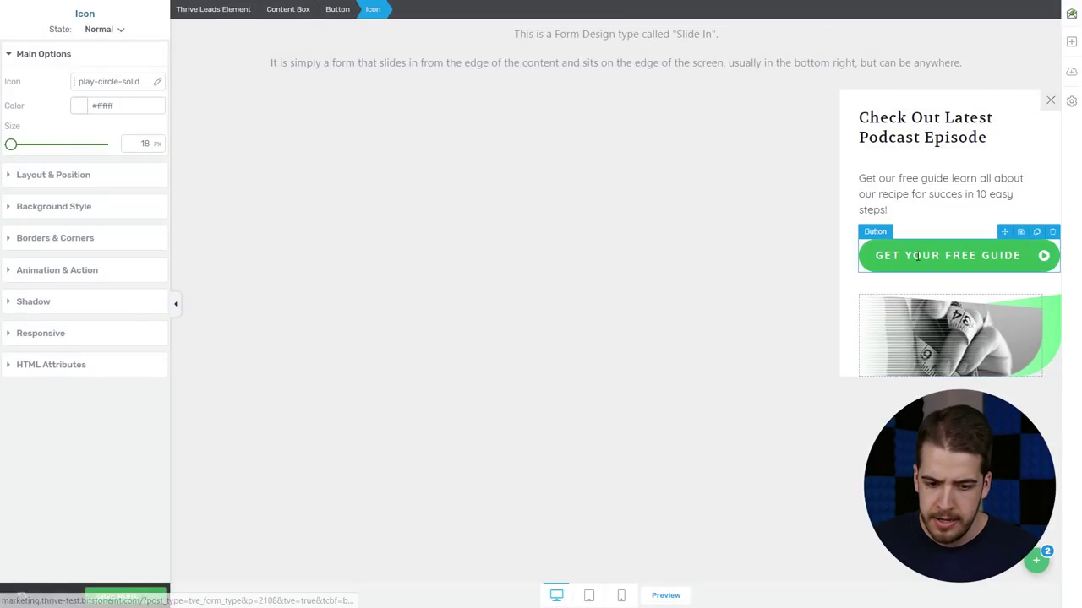
triple_click(917, 255)
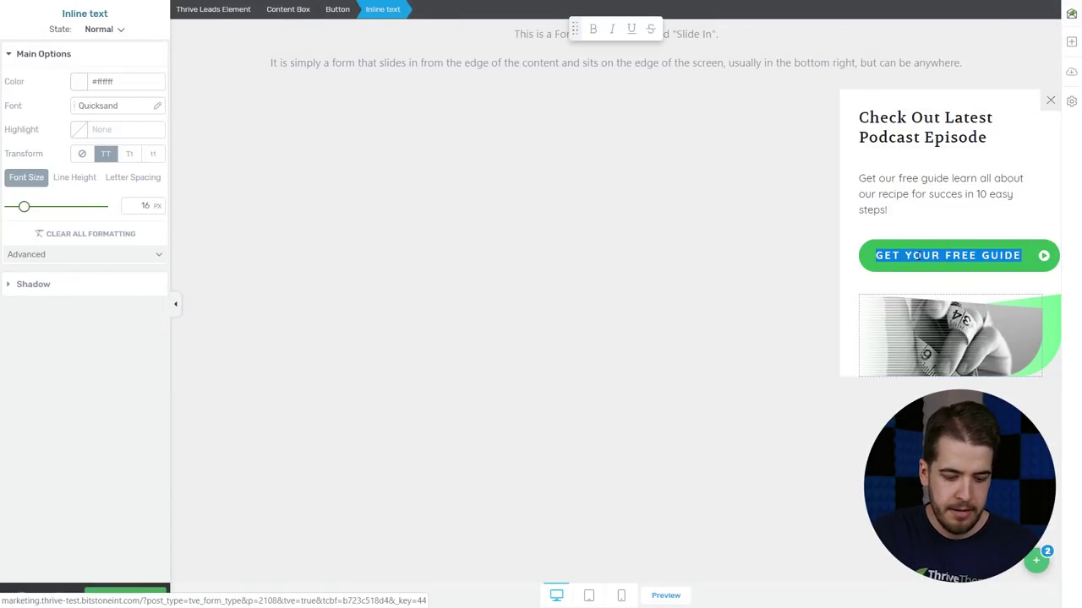
type("Check Out Ep")
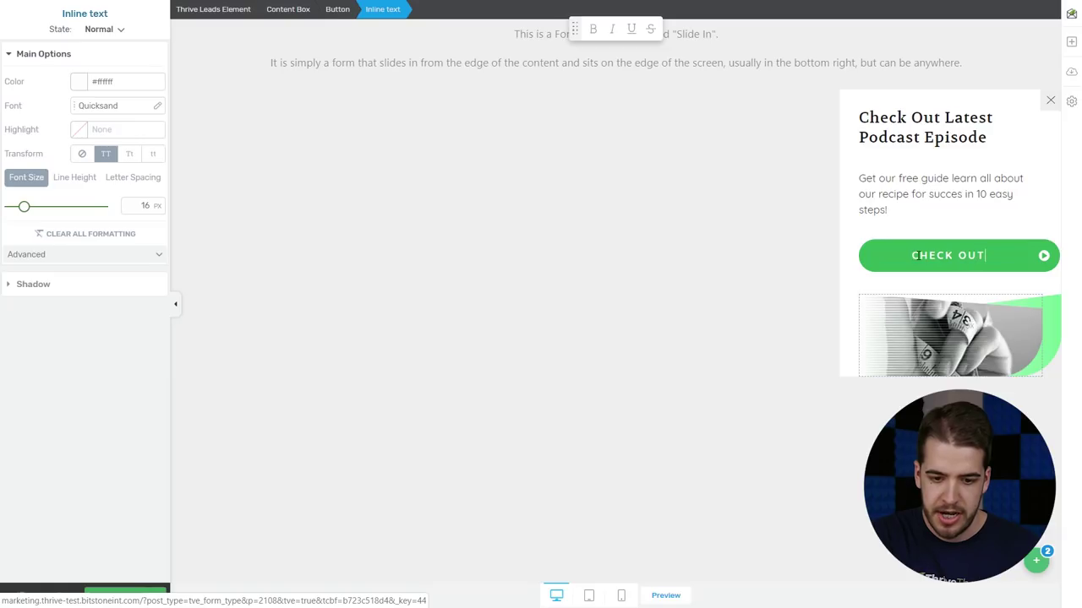
type("isode")
left_click(780, 318)
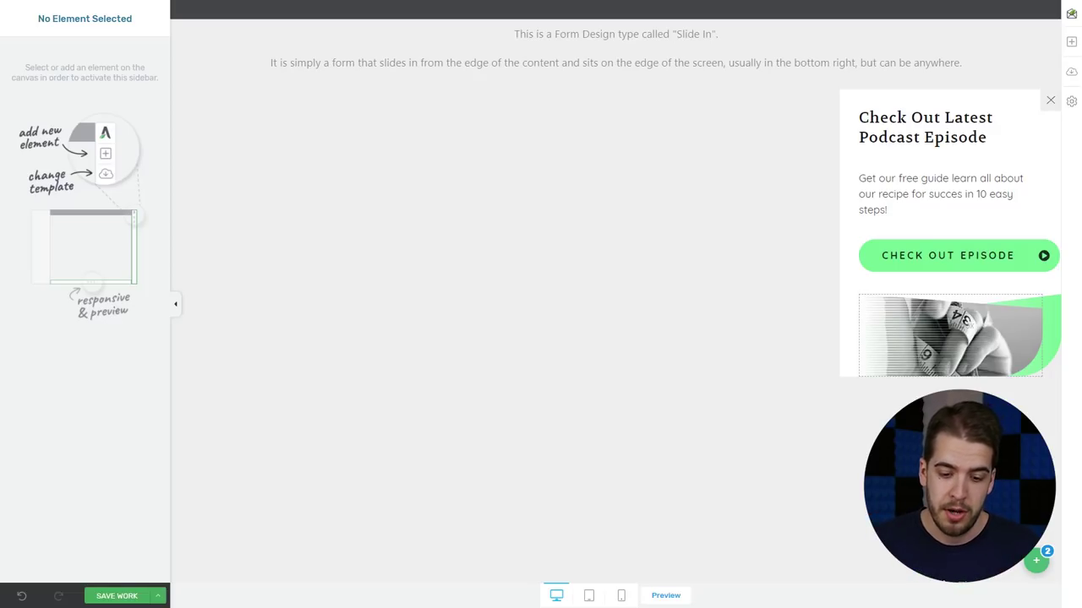
- Open the form's list of states and switch to Lightbox 1 for editing
left_click(1038, 563)
mouse_move(981, 431)
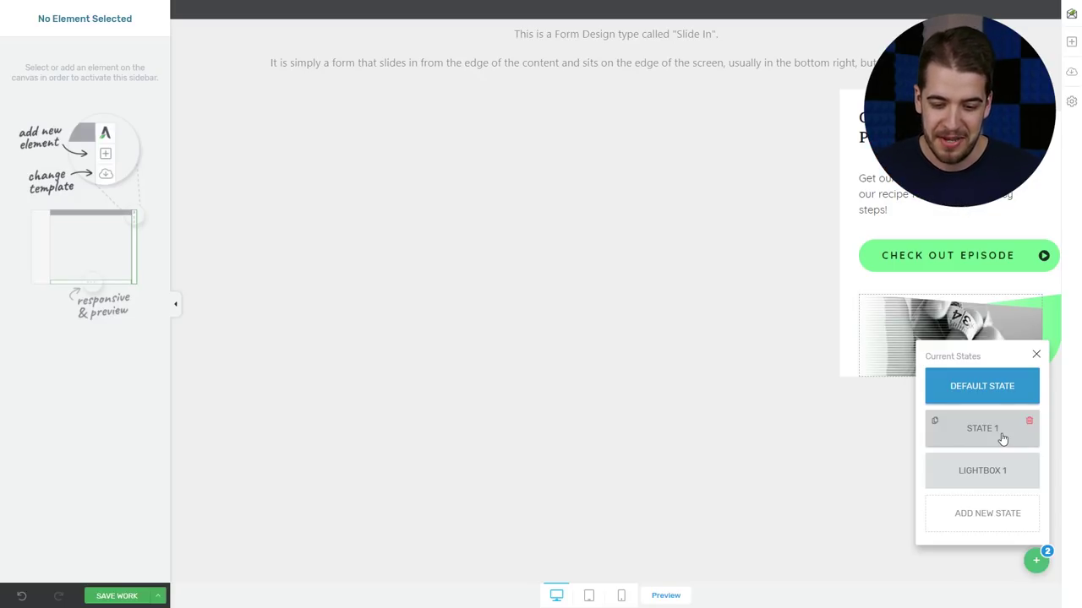
mouse_move(984, 475)
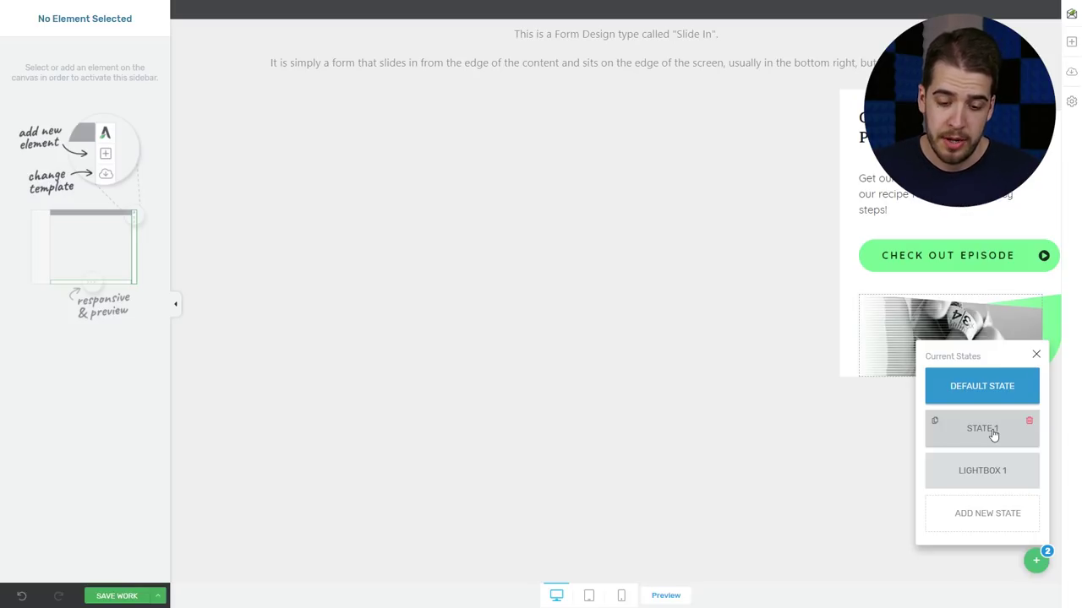
left_click(989, 475)
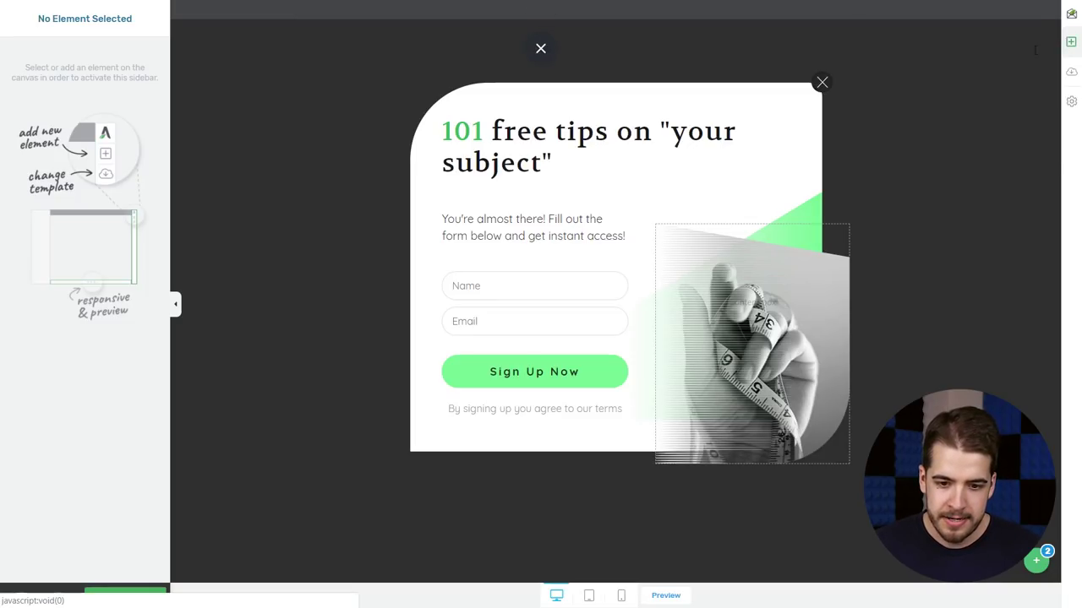
- Add an Audio element directly beneath the lightbox headline and set its source to Soundcloud
left_click(1071, 41)
scroll(987, 163, "down", 10)
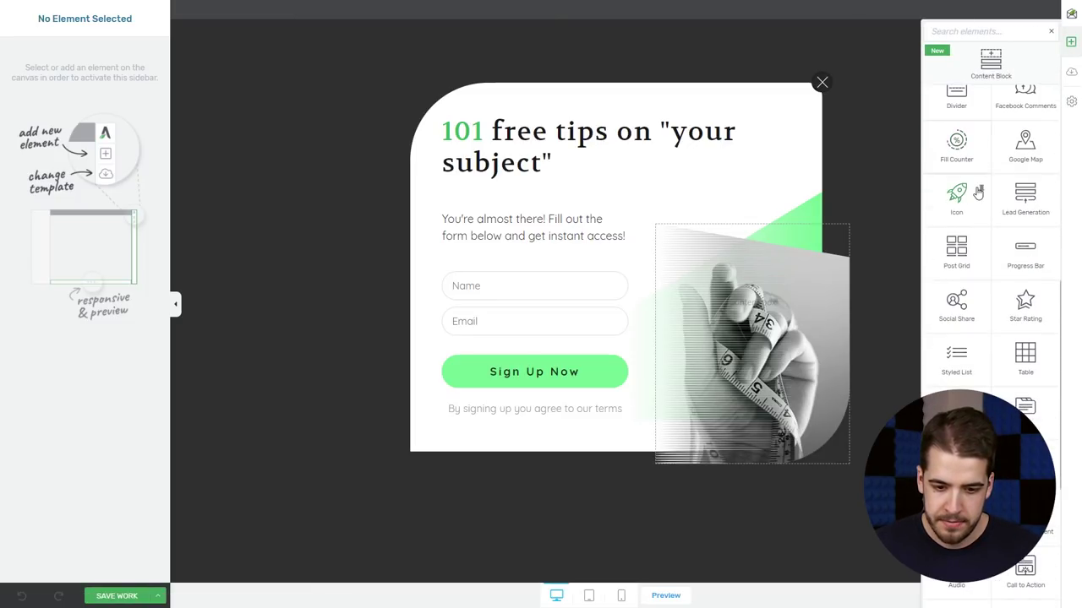
scroll(977, 194, "down", 5)
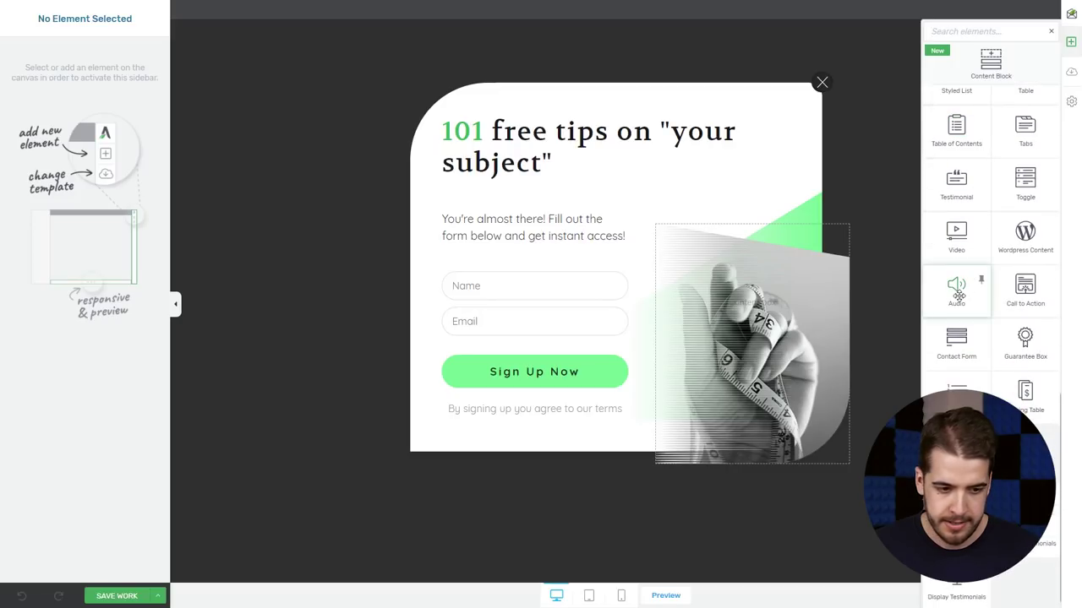
left_click_drag(958, 295, 598, 193)
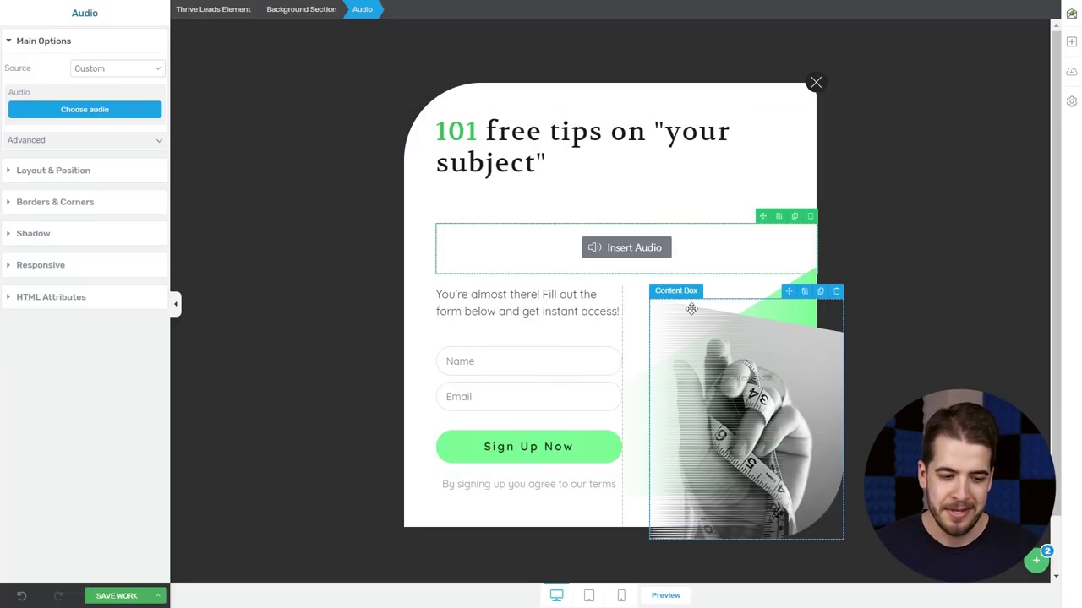
left_click(139, 68)
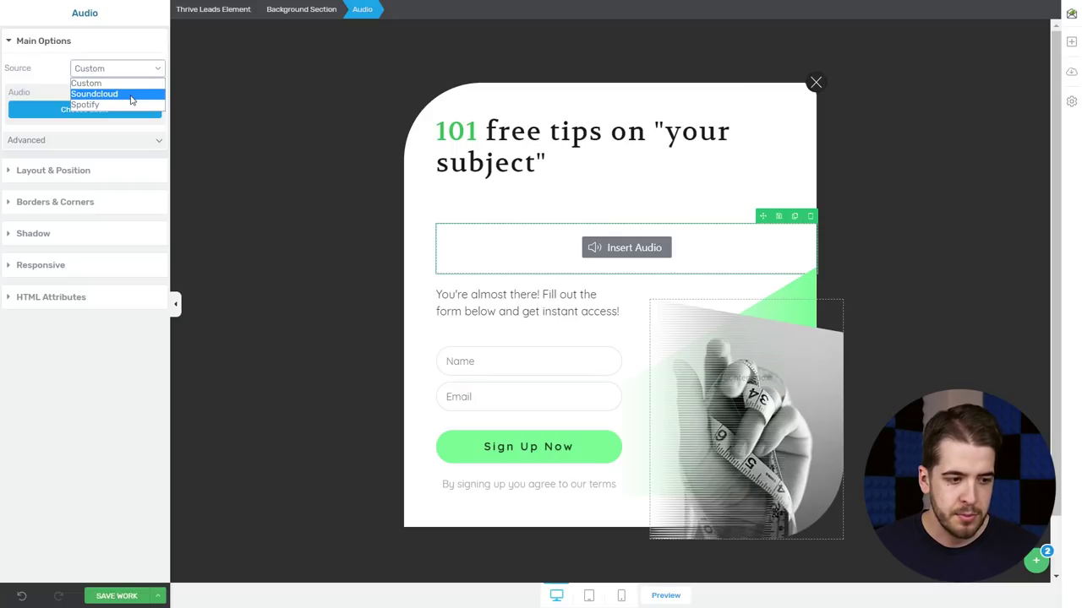
left_click(130, 94)
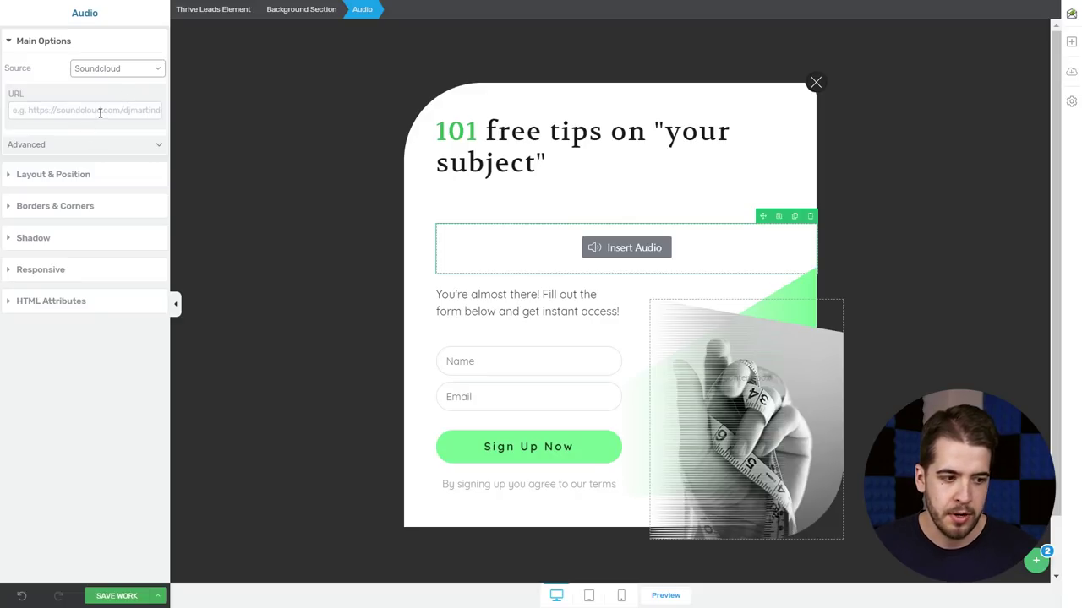
left_click(105, 112)
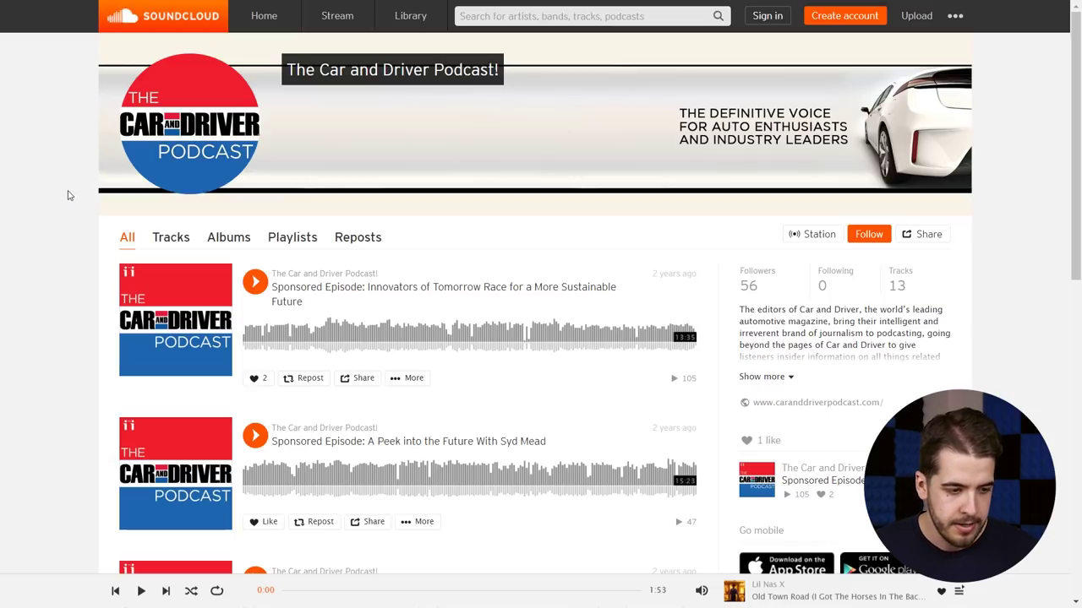
- On SoundCloud, open the "Sponsored Episode: Innovators of Tomorrow Race for a More Sustainable Future" track and copy its page address
left_click(420, 292)
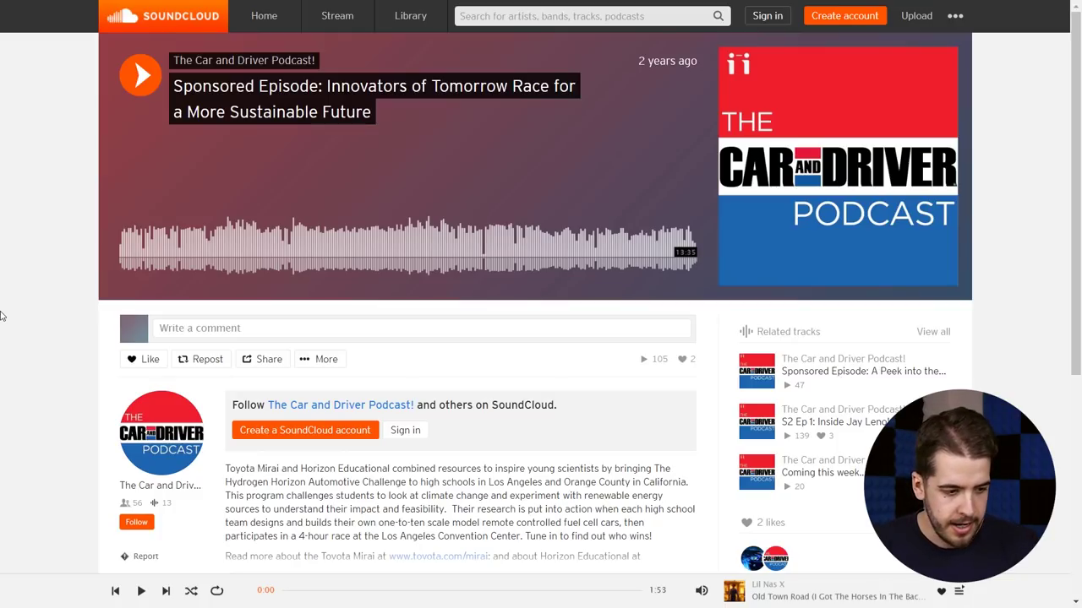
key("F11")
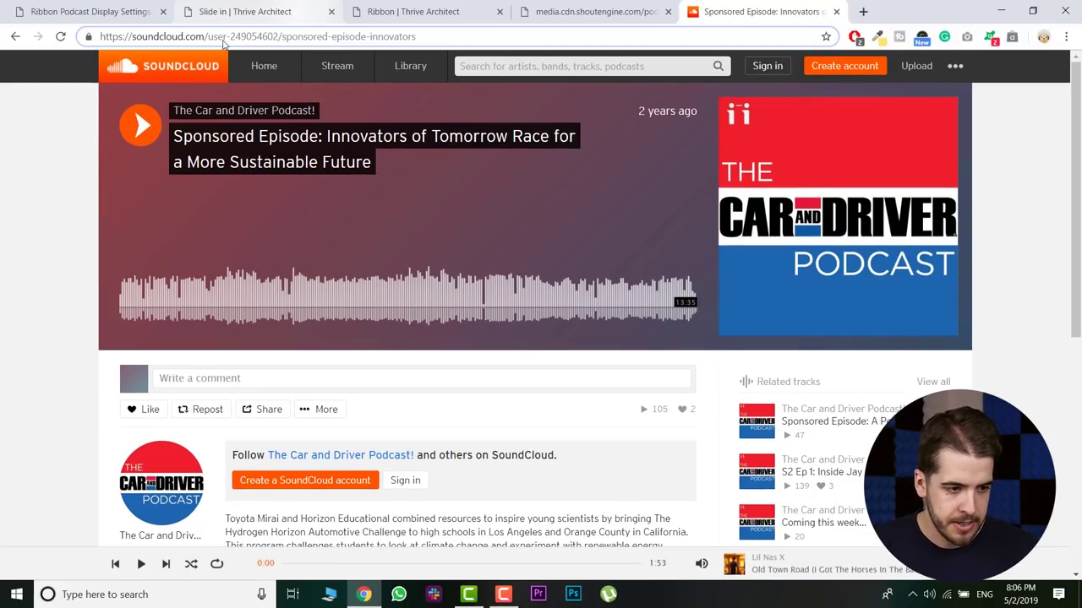
left_click(473, 35)
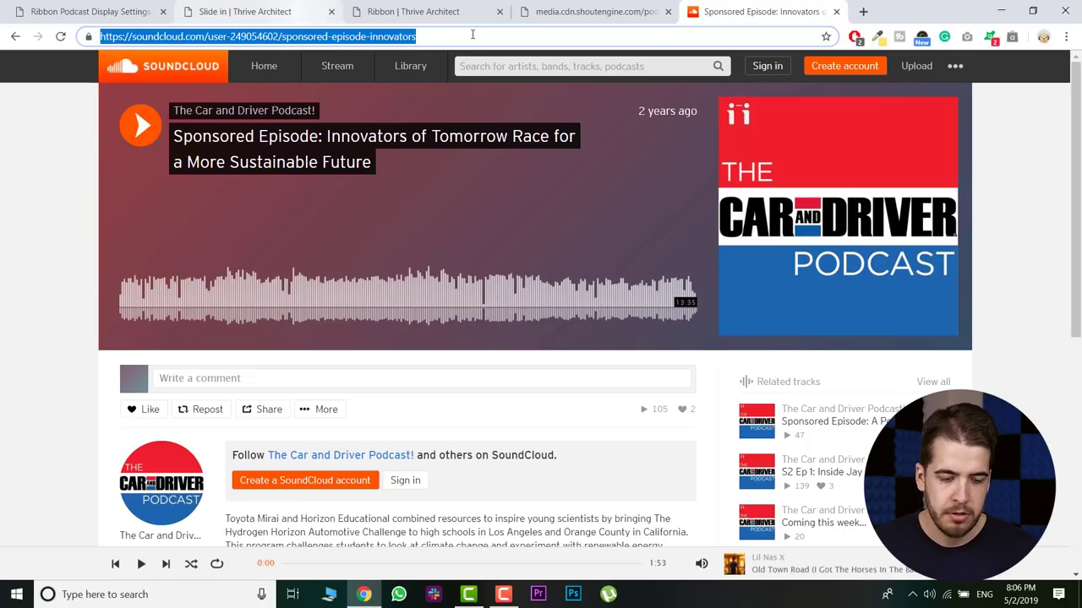
left_click(475, 33)
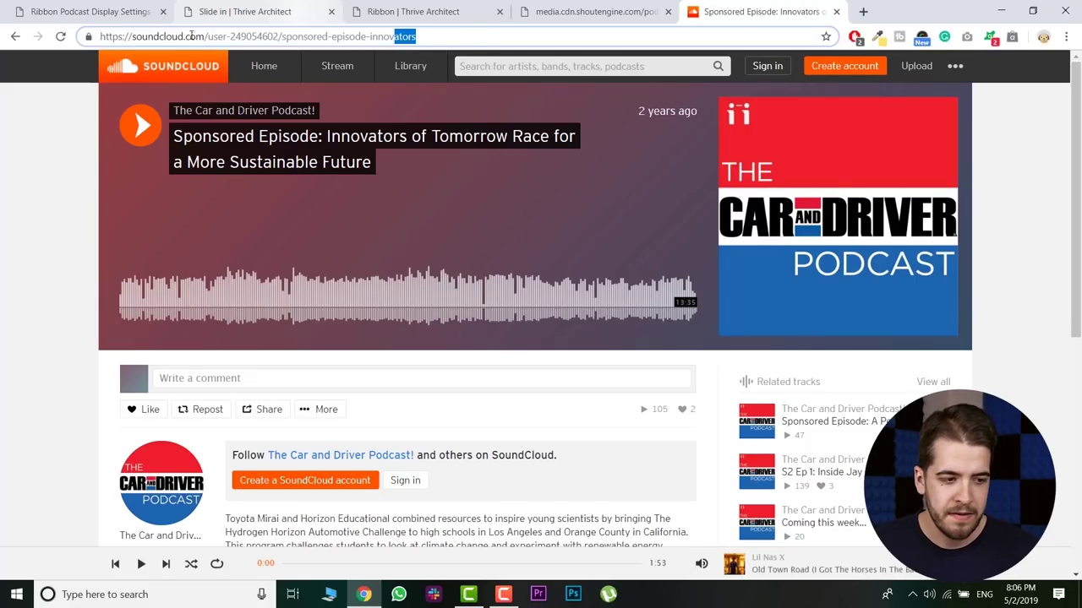
key("ctrl+a")
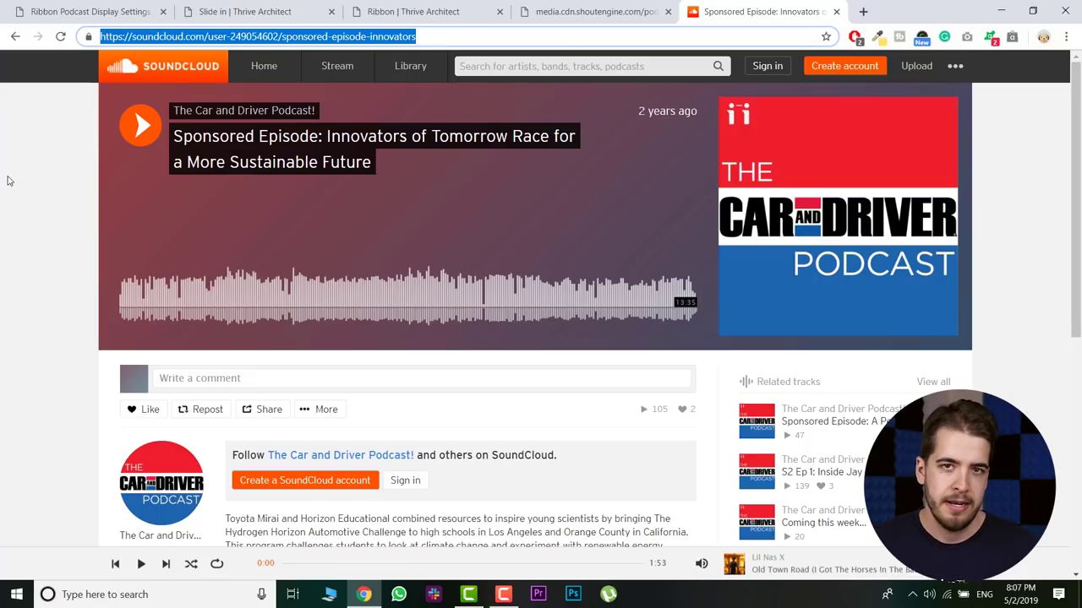
- Return to the slide-in editor in Thrive Architect and paste the copied episode address as the audio element's Soundcloud URL
left_click(211, 12)
key("F11")
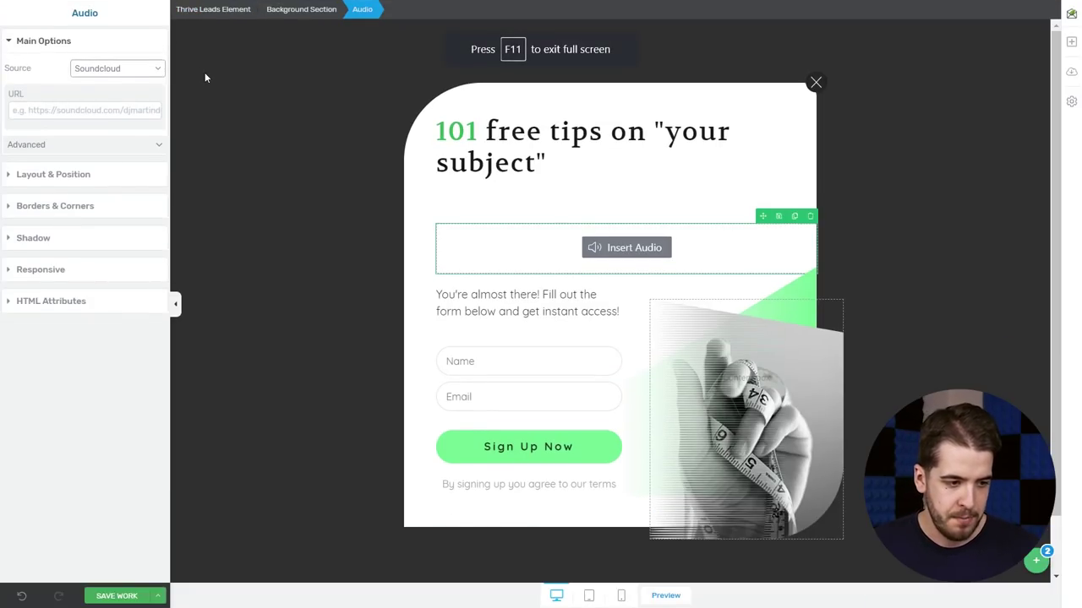
left_click(89, 110)
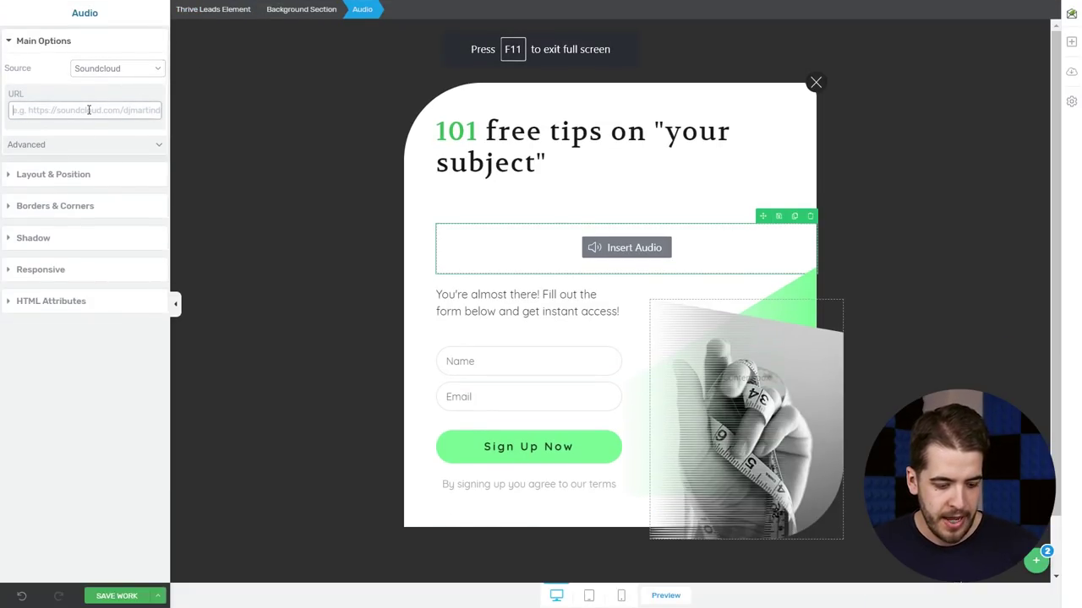
key("ctrl+v")
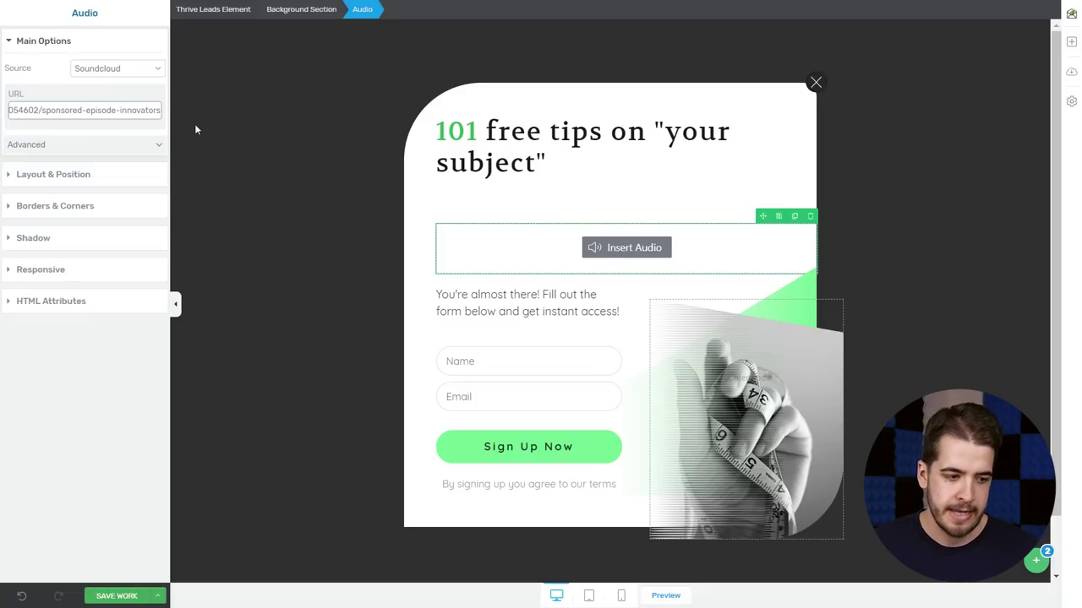
left_click(91, 390)
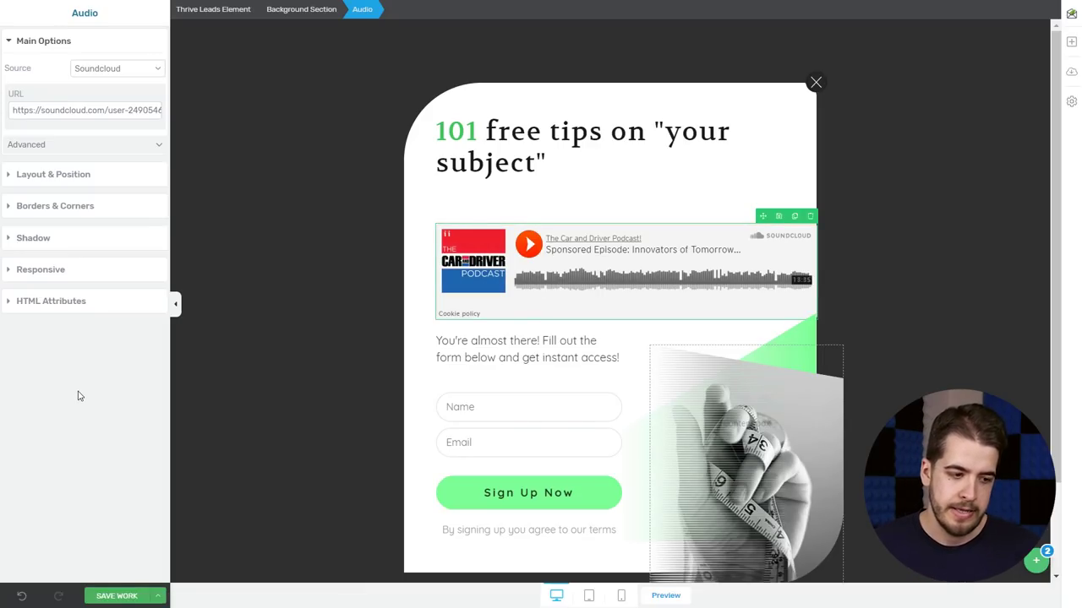
- Give the audio player a fixed width of 570 px and deselect it
left_click(78, 175)
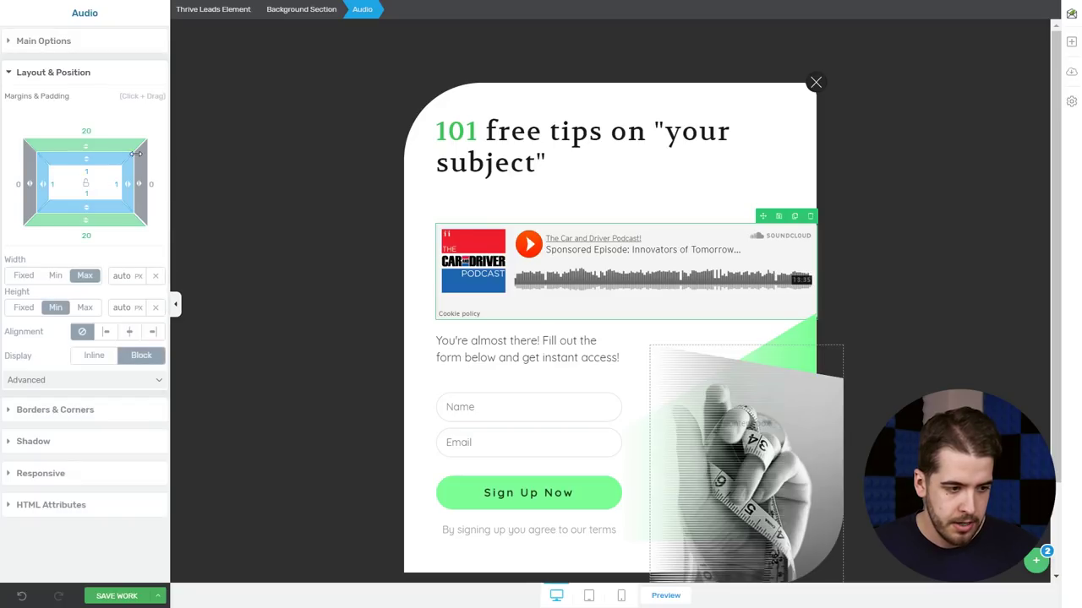
left_click(23, 276)
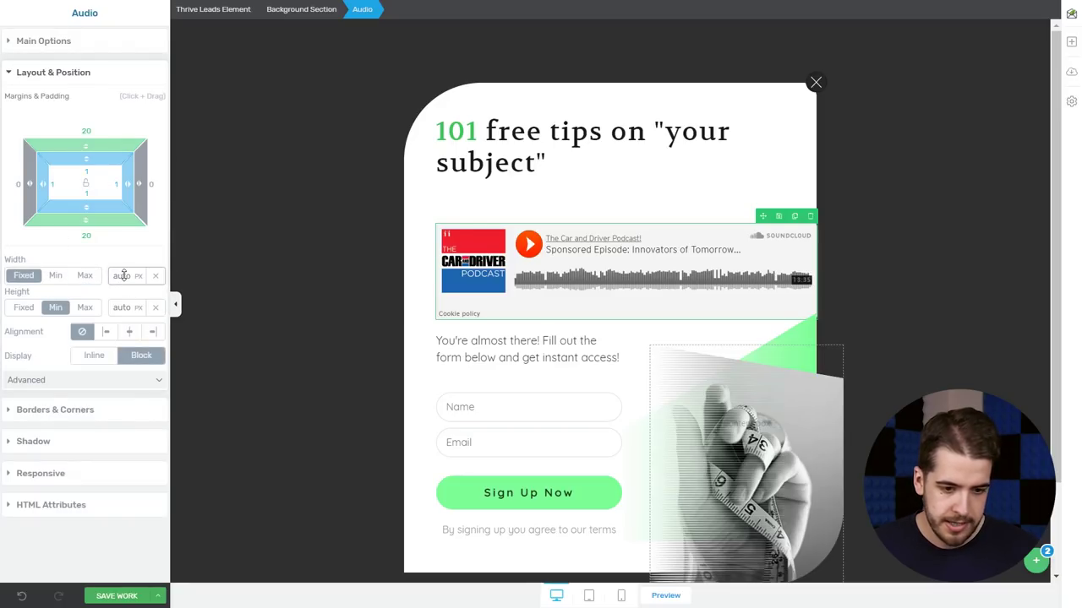
left_click_drag(123, 276, 123, 296)
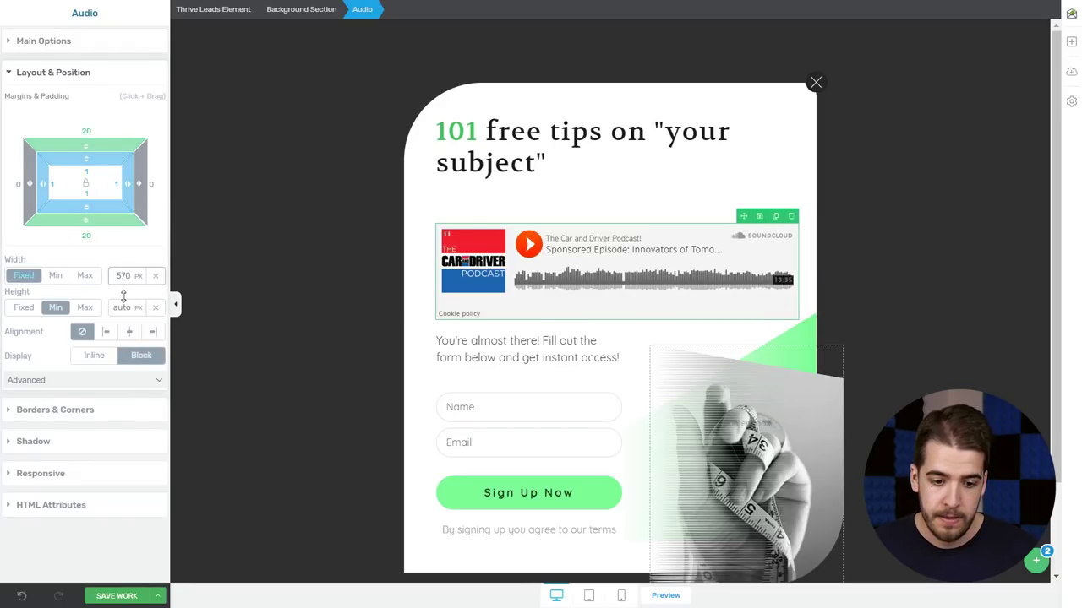
left_click(418, 199)
key("Escape")
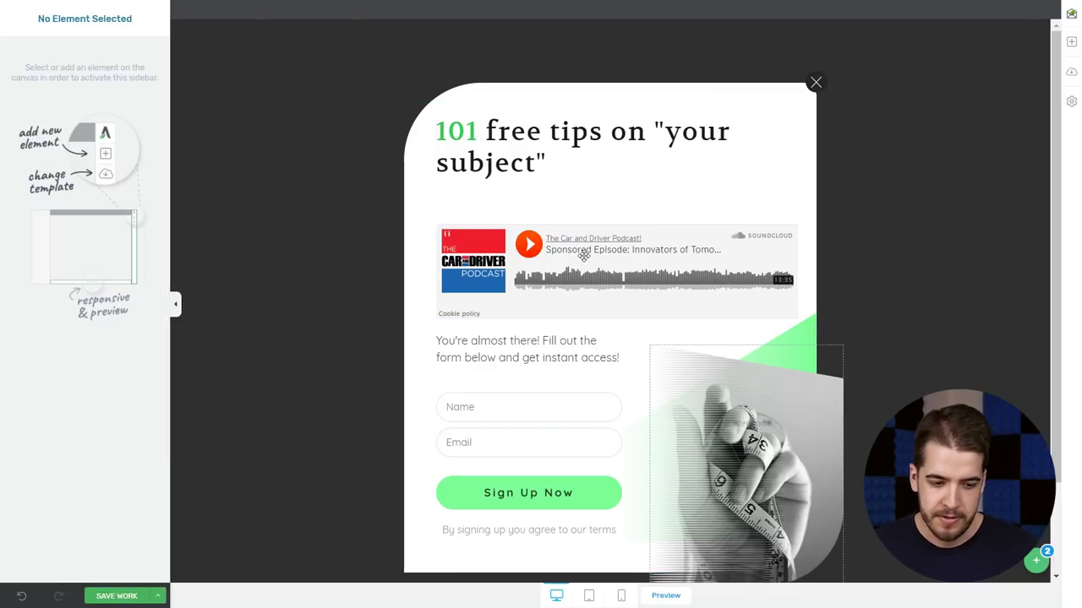
- Delete the intro text, the sign-up form, the column with the terms text and the picture's content box below the audio player
scroll(587, 258, "down", 2)
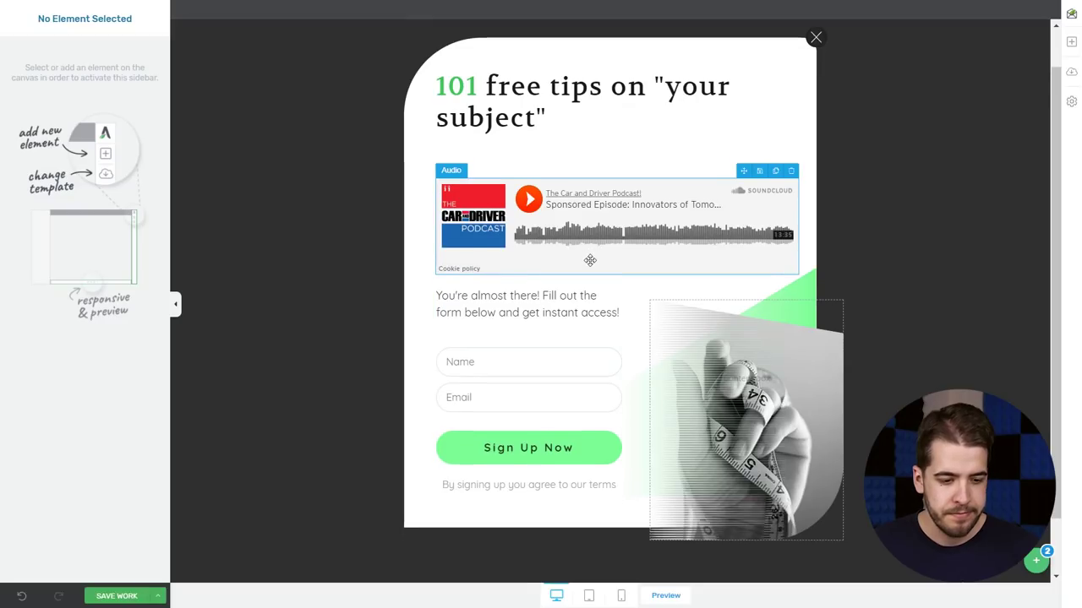
scroll(591, 259, "down", 2)
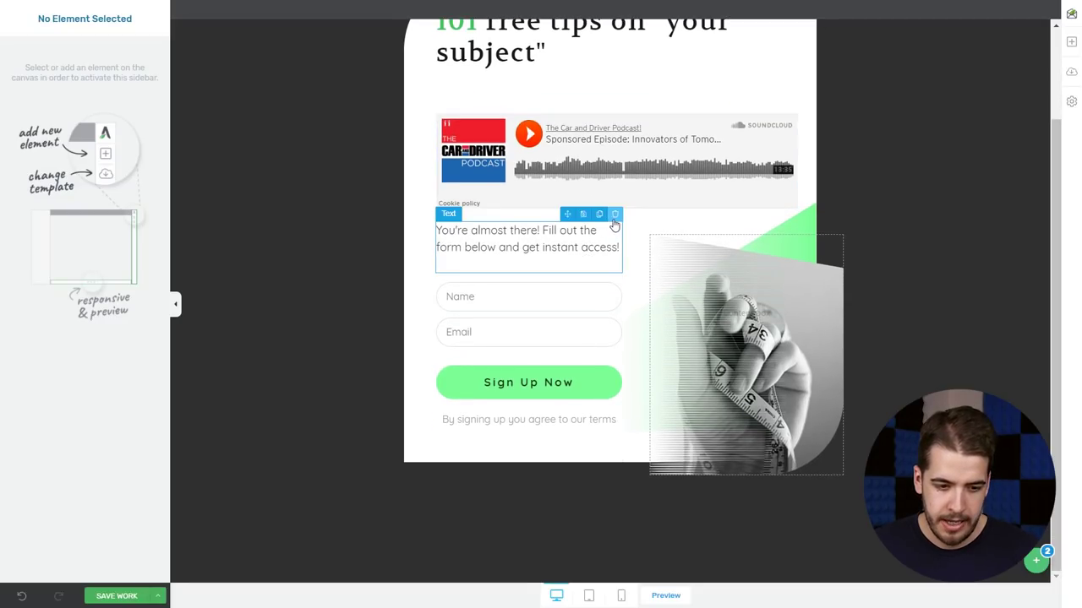
left_click(614, 215)
left_click(617, 223)
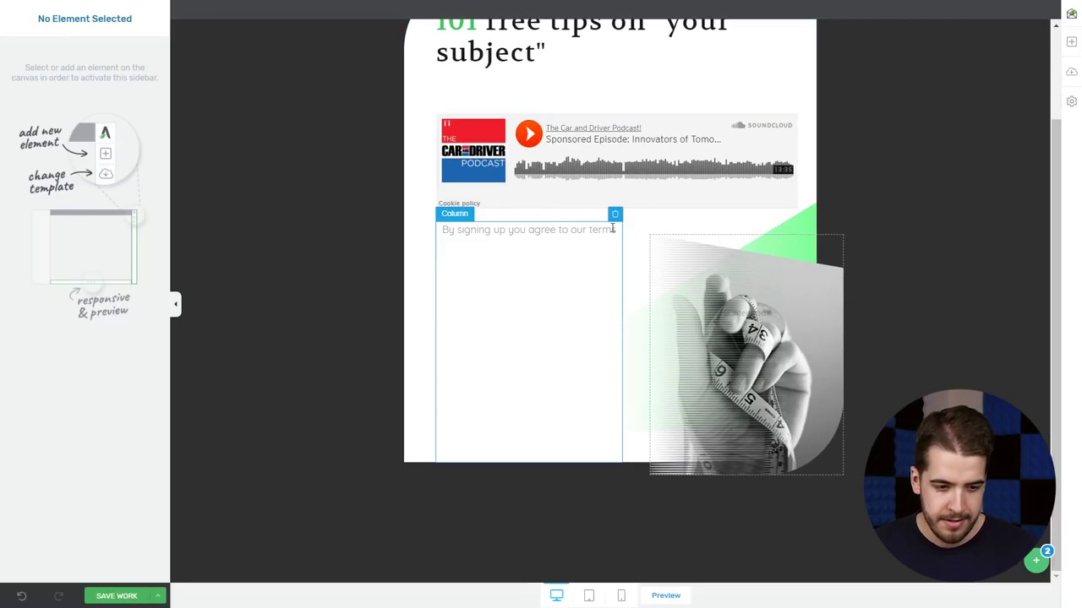
left_click(617, 218)
left_click(615, 214)
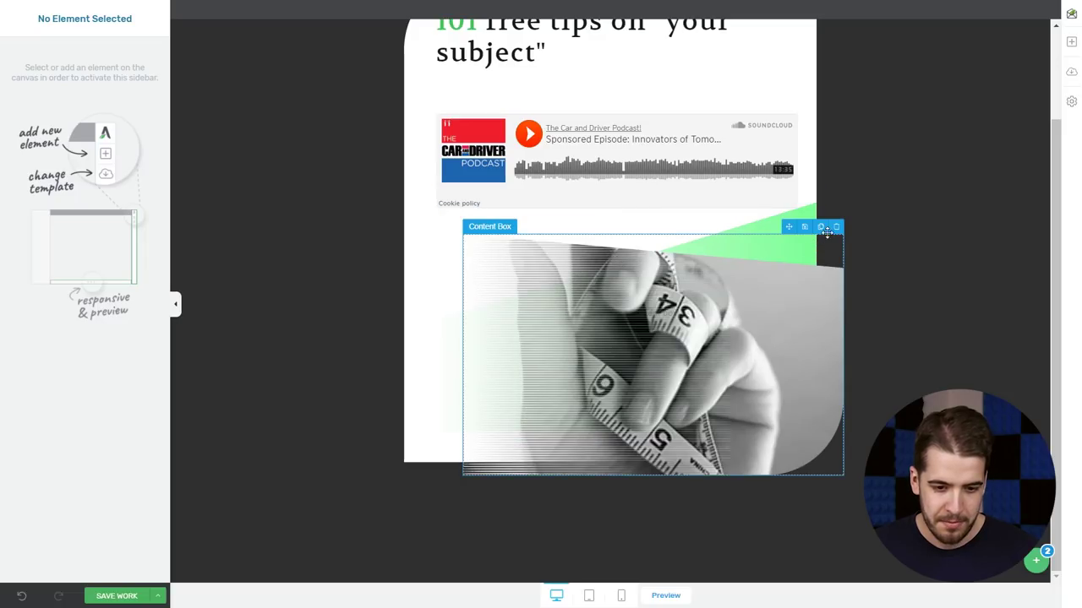
left_click(836, 226)
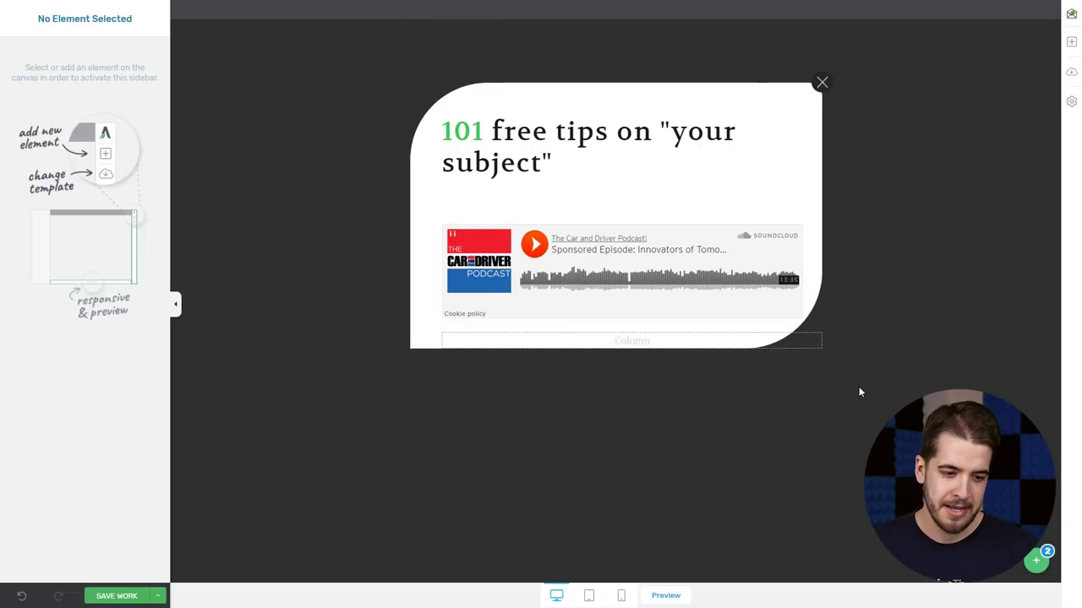
- Set the bottom margin of the lightbox headline to 0
left_click(501, 163)
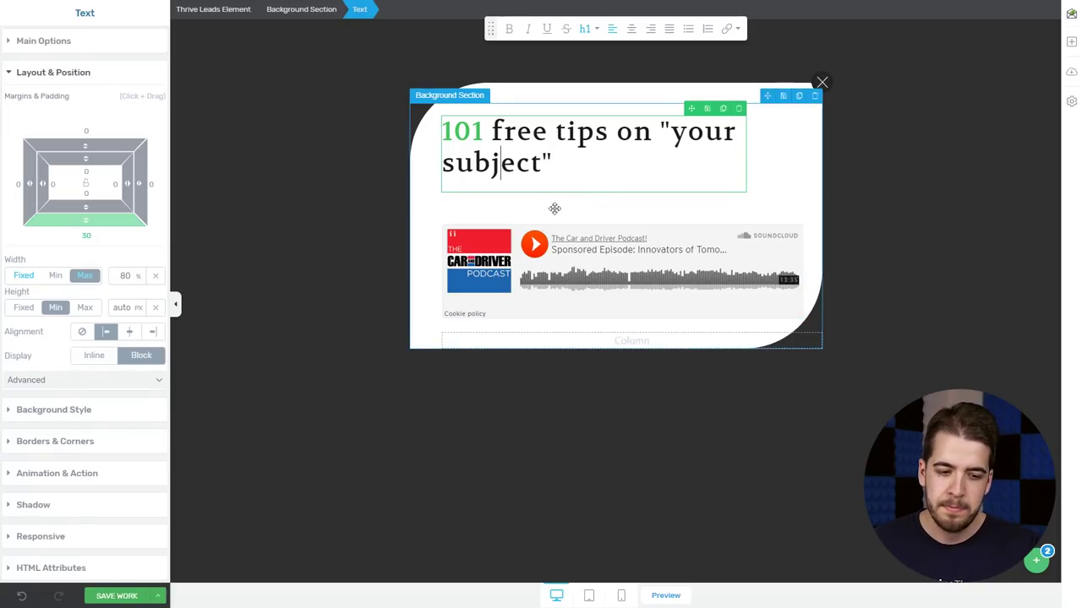
left_click_drag(82, 220, 107, 177)
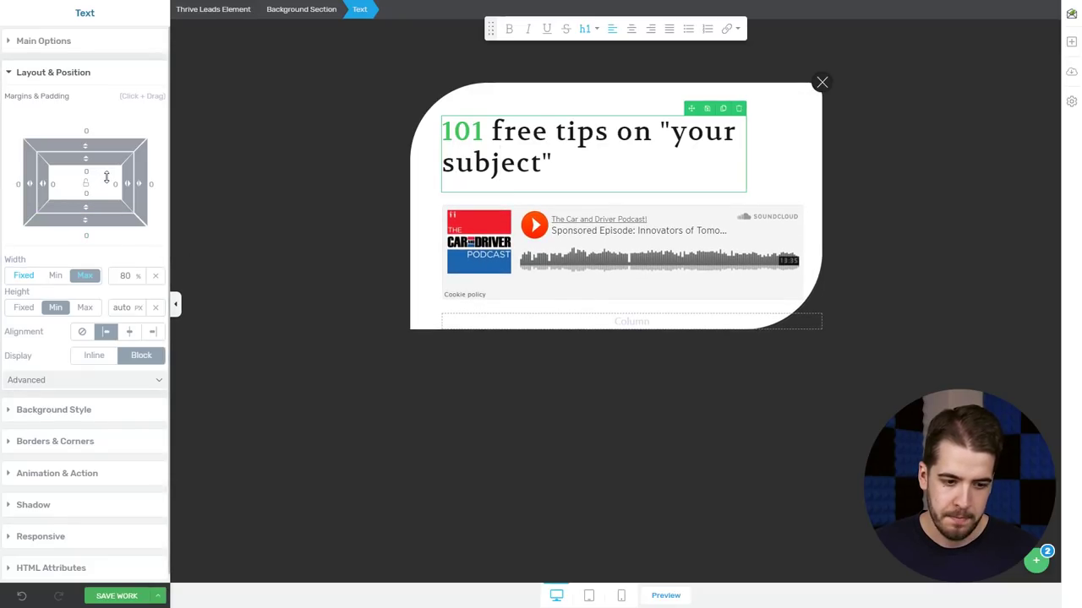
- Replace the lightbox headline text with "Listen to The Car and Driver Podcast ep. 150"
left_click(546, 355)
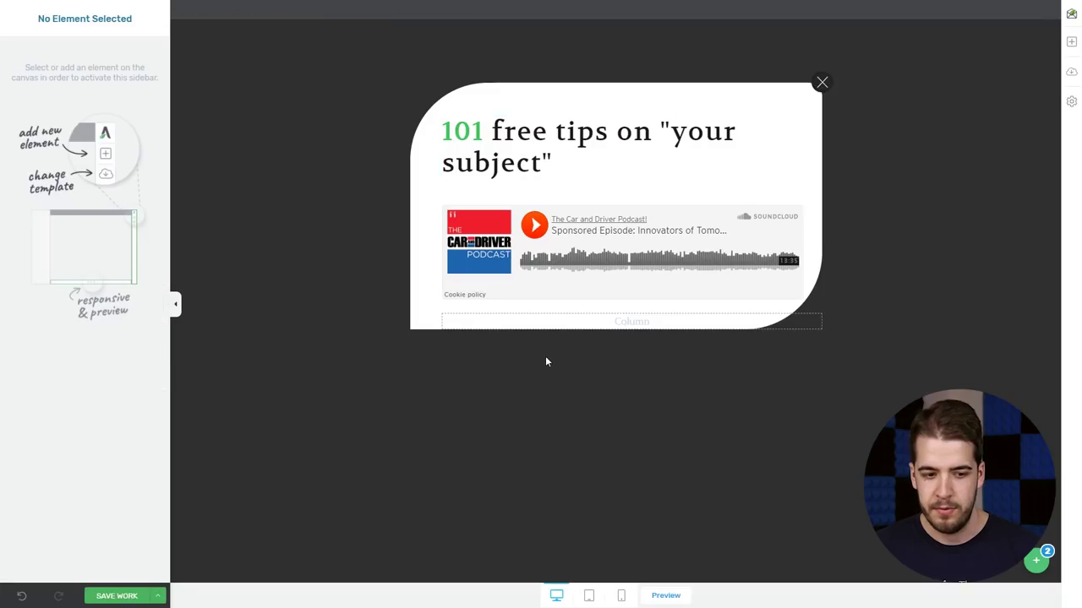
left_click(563, 158)
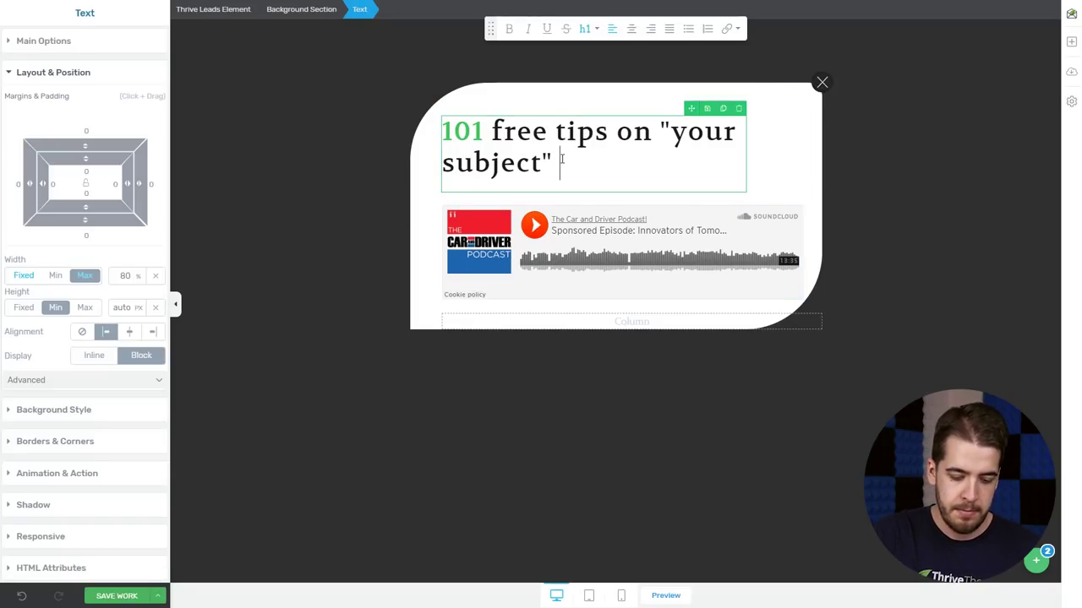
type("Listen to ")
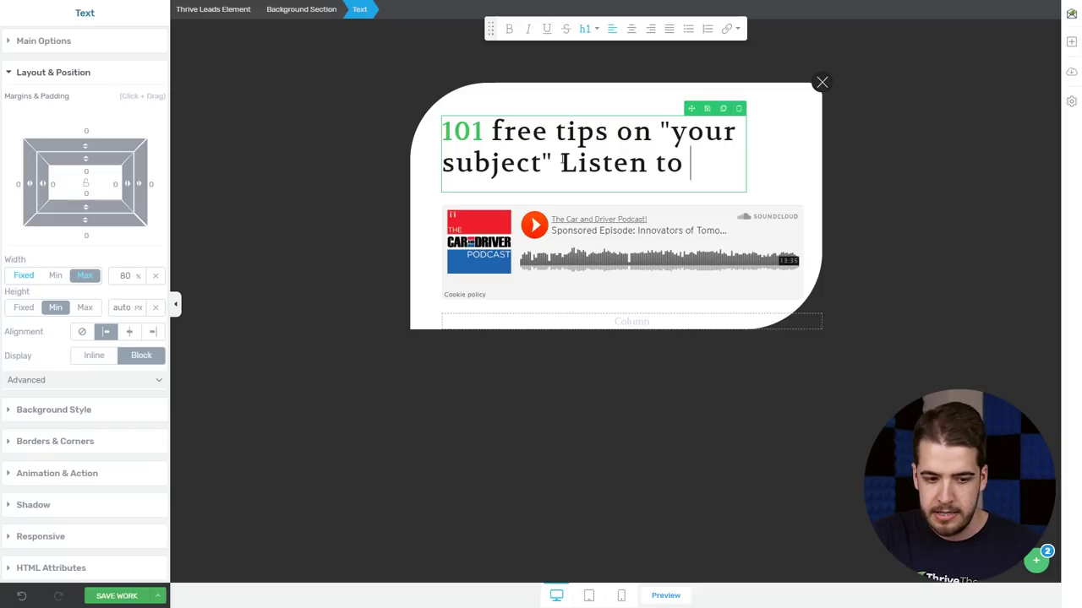
type("The C")
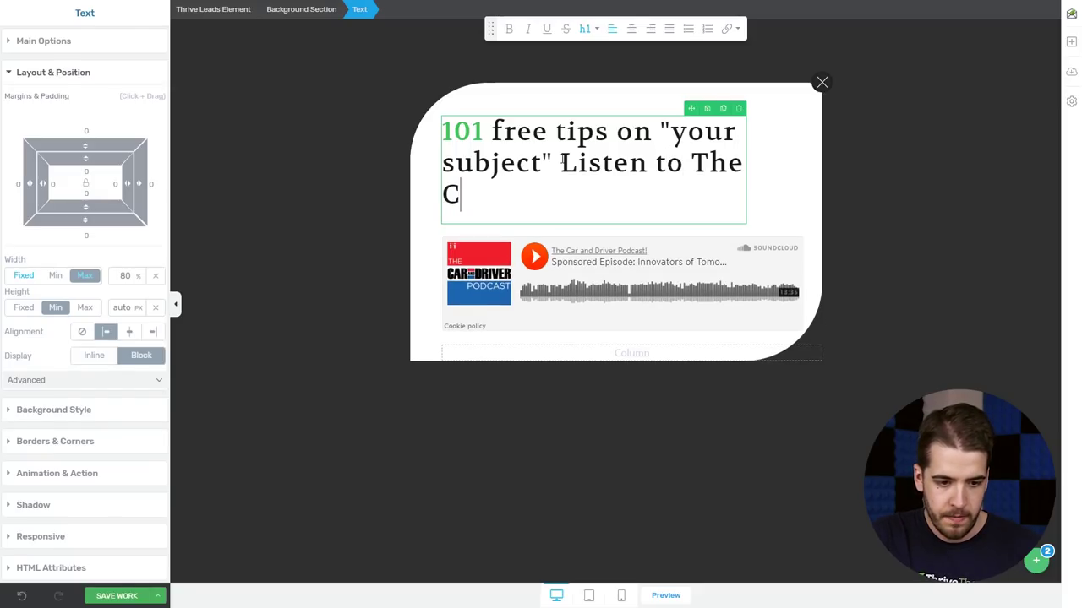
type("ar and Driver ")
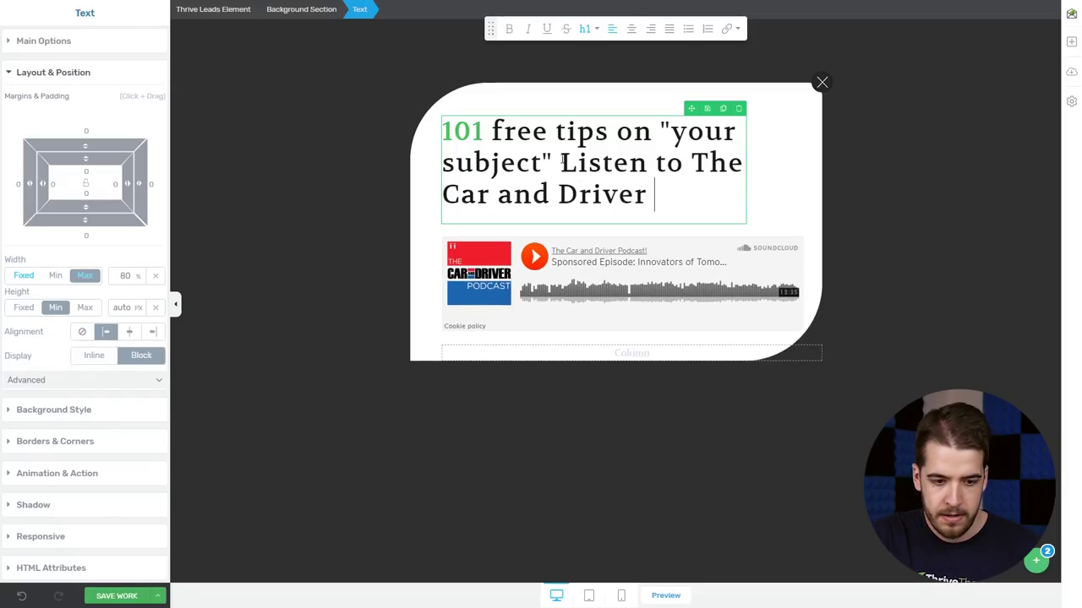
type("Podcast E")
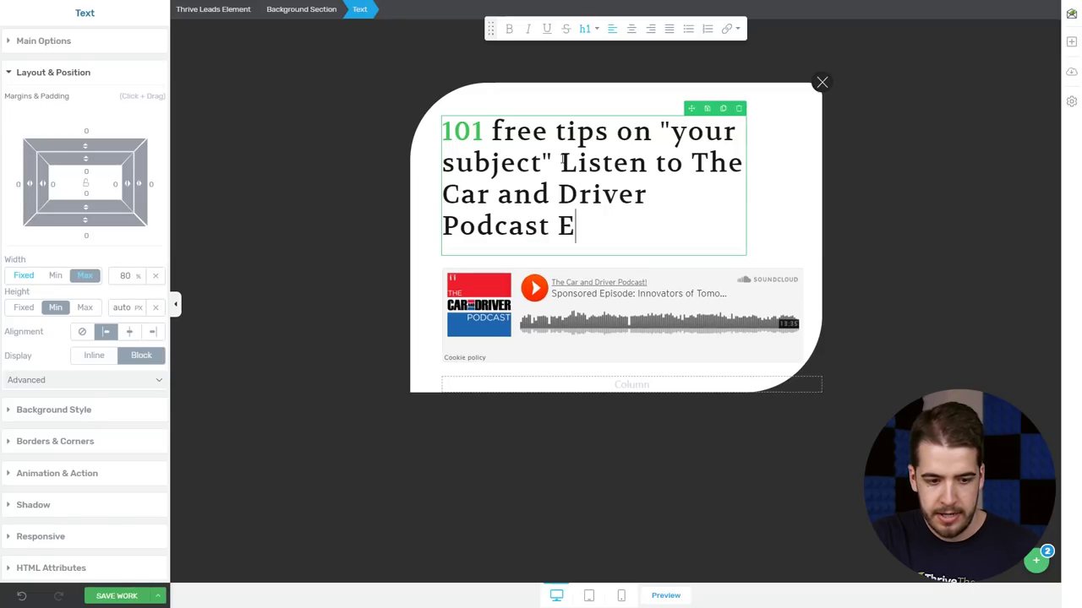
key("BackSpace")
type("ep. ")
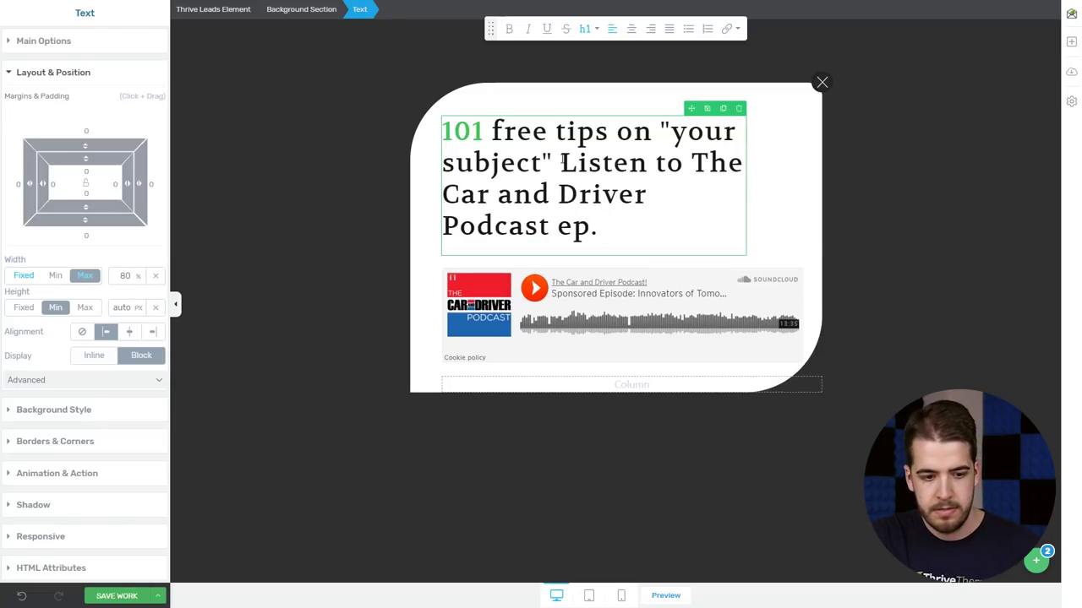
type("150")
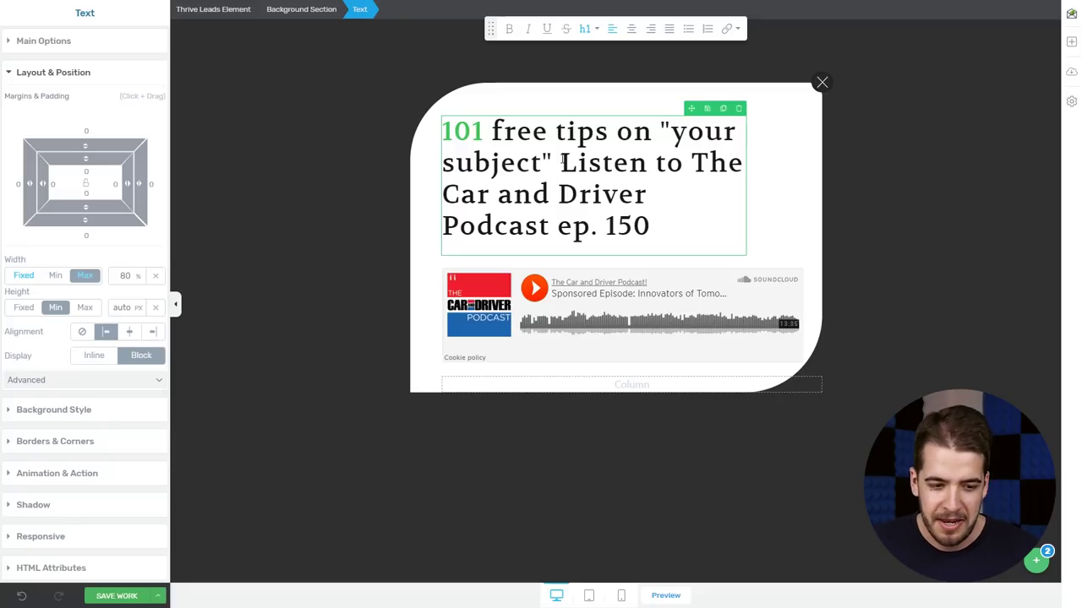
left_click_drag(556, 162, 435, 134)
key("BackSpace")
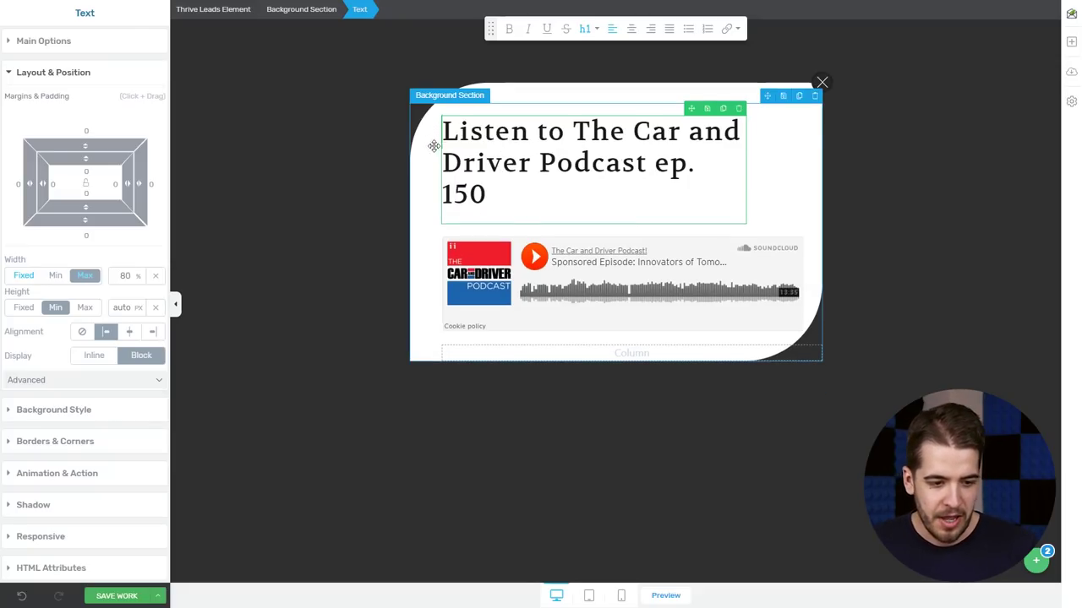
- Reduce the lightbox headline's font size to 41 px and deselect it
left_click(85, 47)
left_click_drag(54, 193, 49, 196)
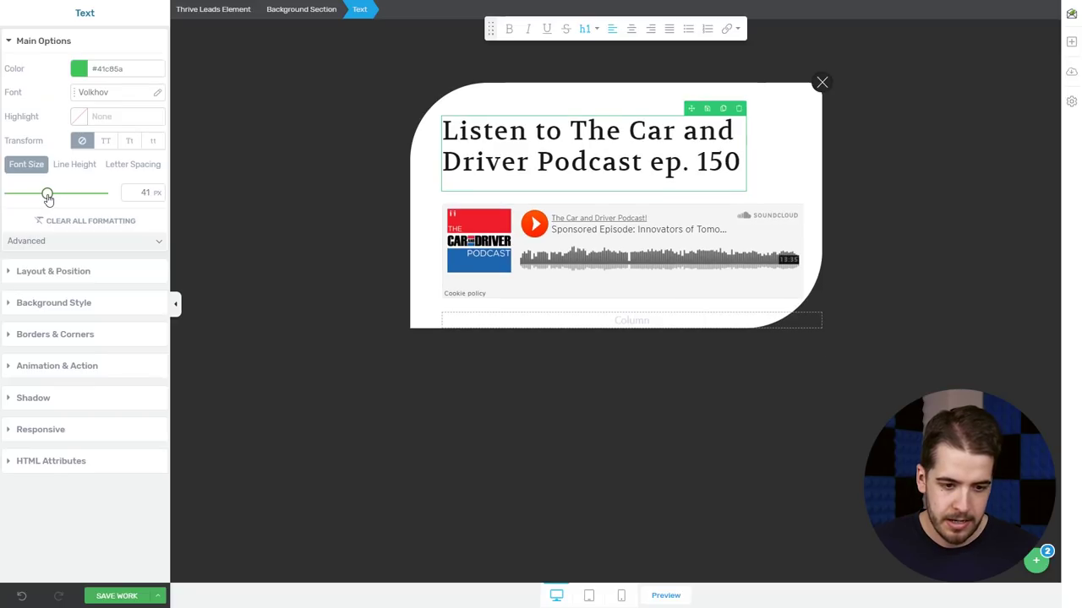
left_click(349, 392)
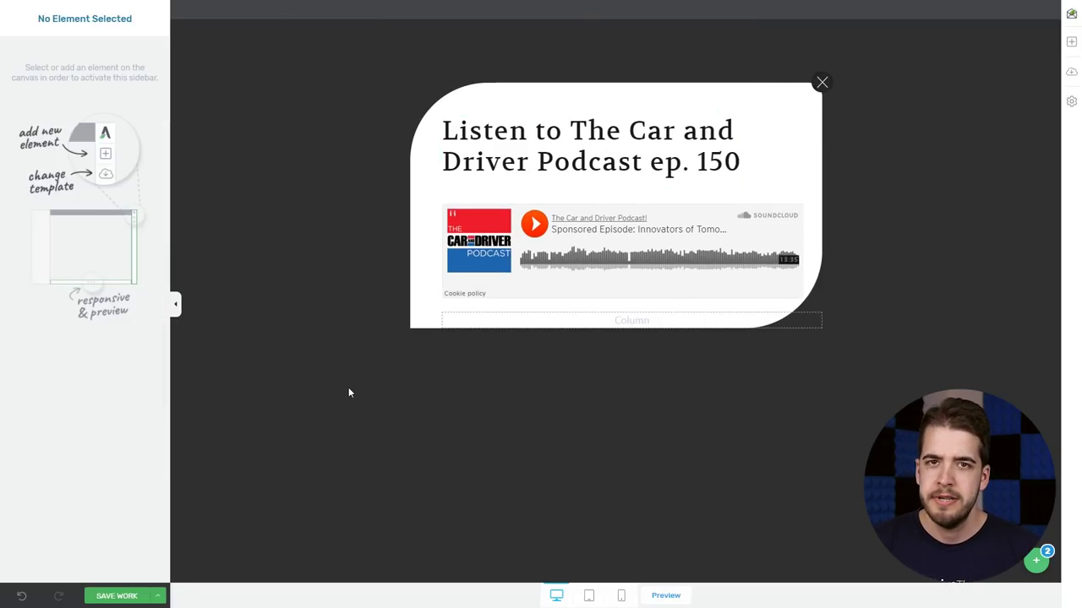